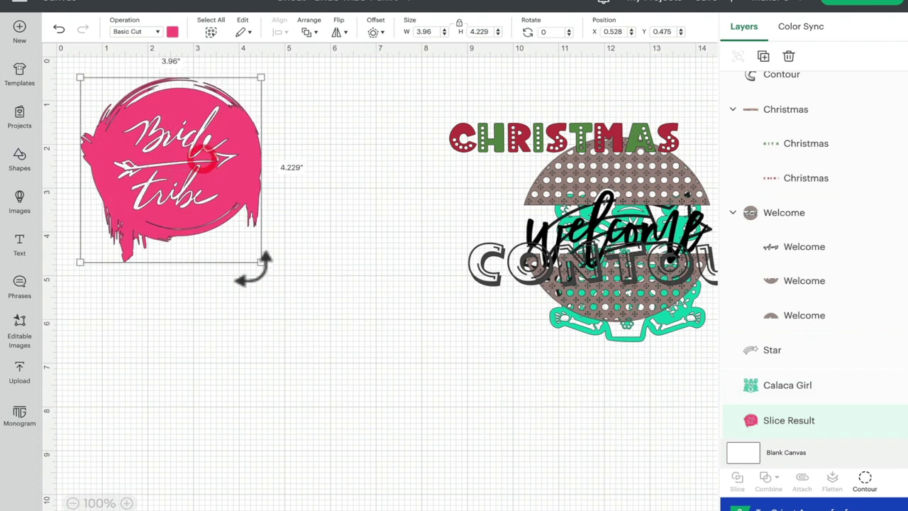
Enlarge the Bride Tribe image to about 5.82 by 6.22 inches and hide its large splash background contour
{"action": "left_click_drag", "start_coordinate": [261, 262], "coordinate": [350, 318]}
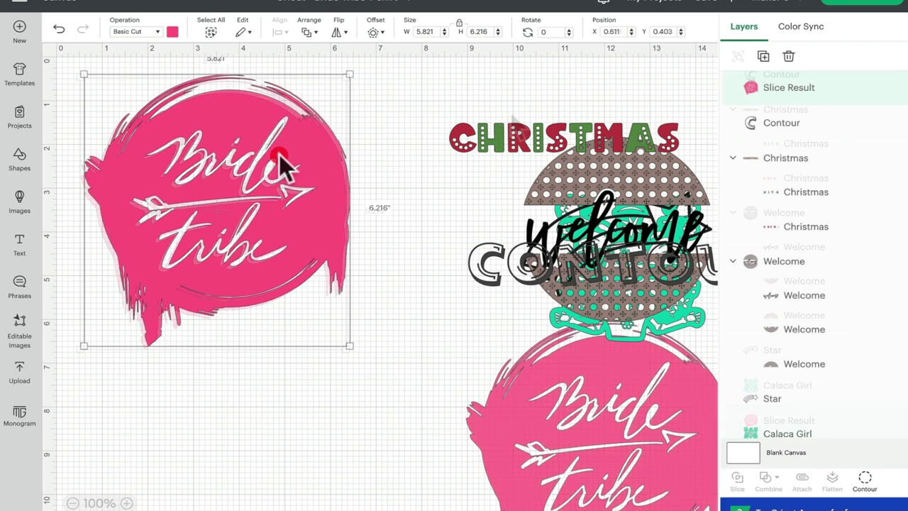
{"action": "left_click", "coordinate": [283, 150]}
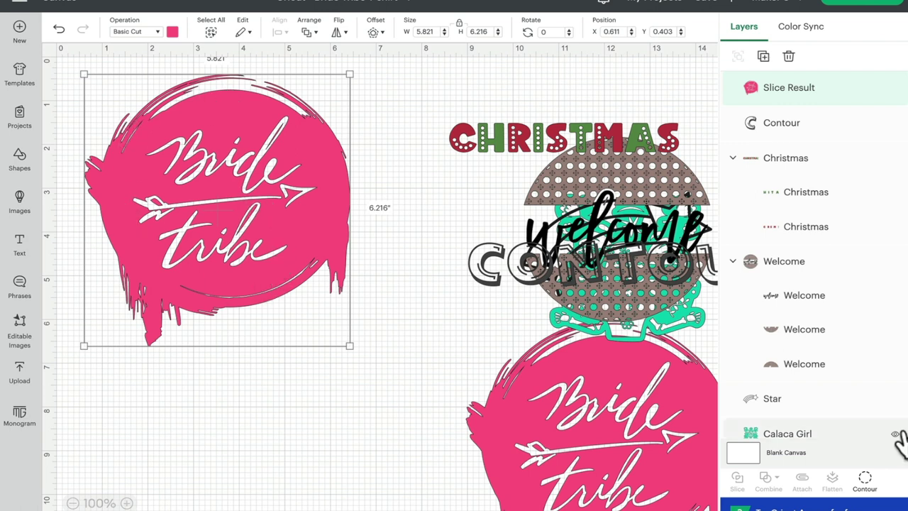
{"action": "left_click", "coordinate": [865, 482]}
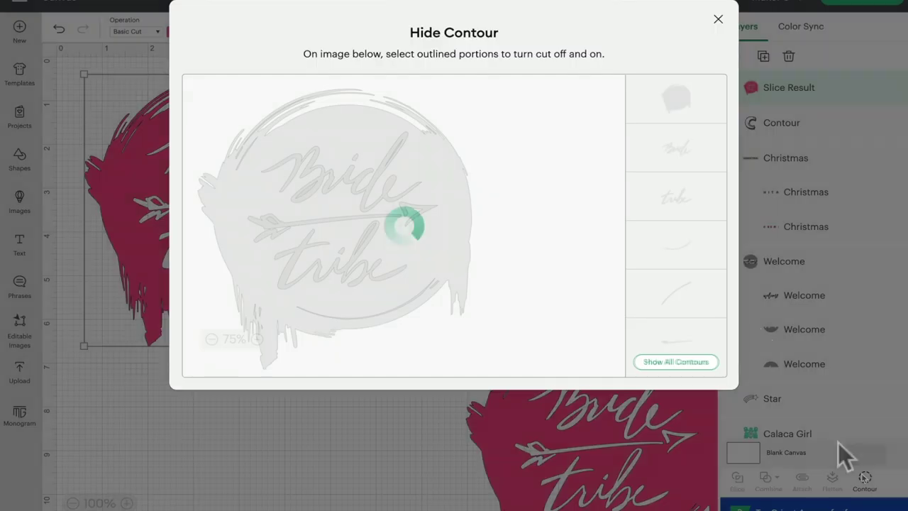
{"action": "left_click", "coordinate": [686, 90]}
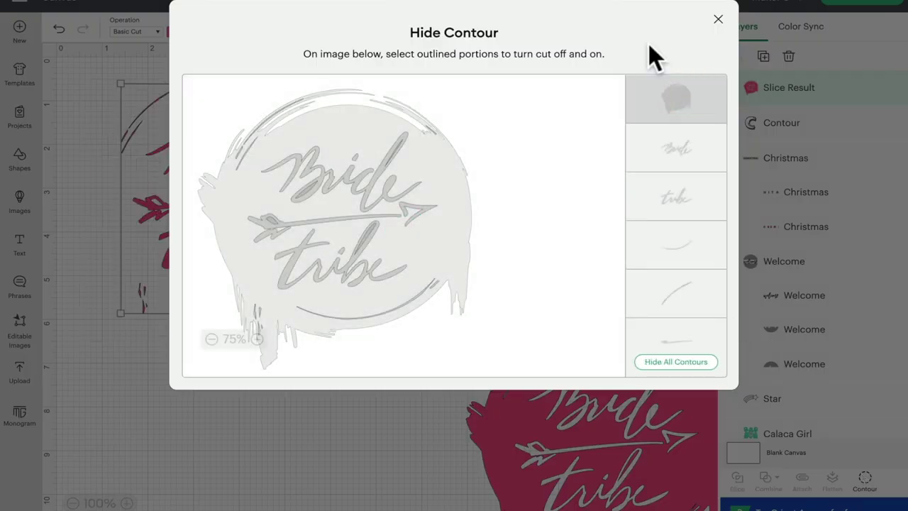
Hide the remaining brush-stroke and speck contours so only the words Bride and tribe and the arrow are kept
{"action": "left_click", "coordinate": [263, 121]}
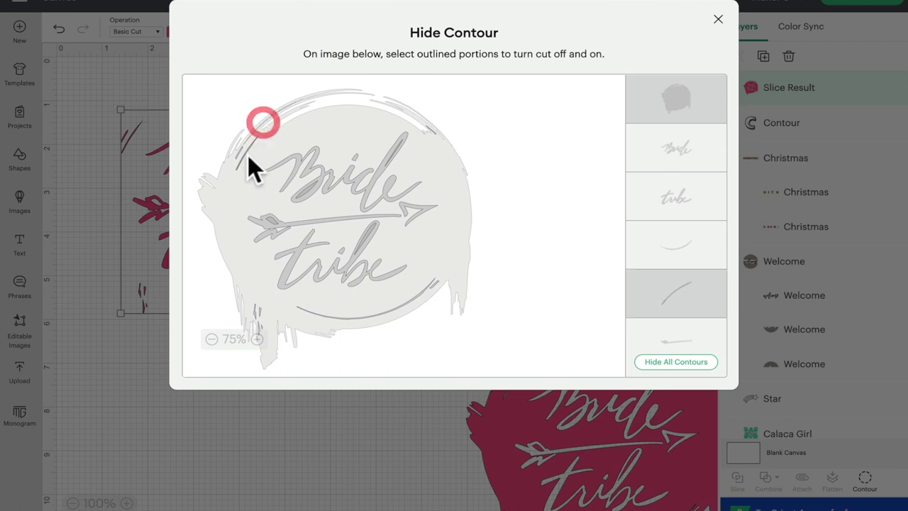
{"action": "left_click", "coordinate": [238, 151]}
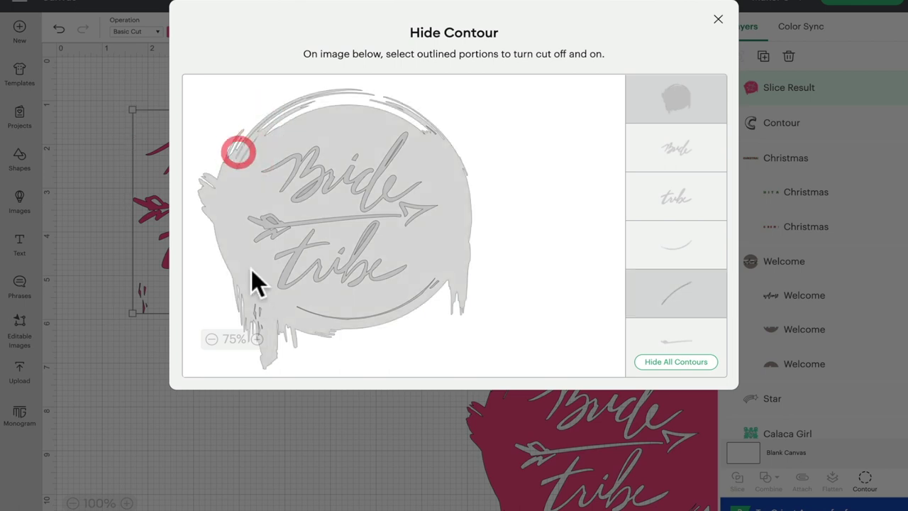
{"action": "left_click", "coordinate": [253, 312]}
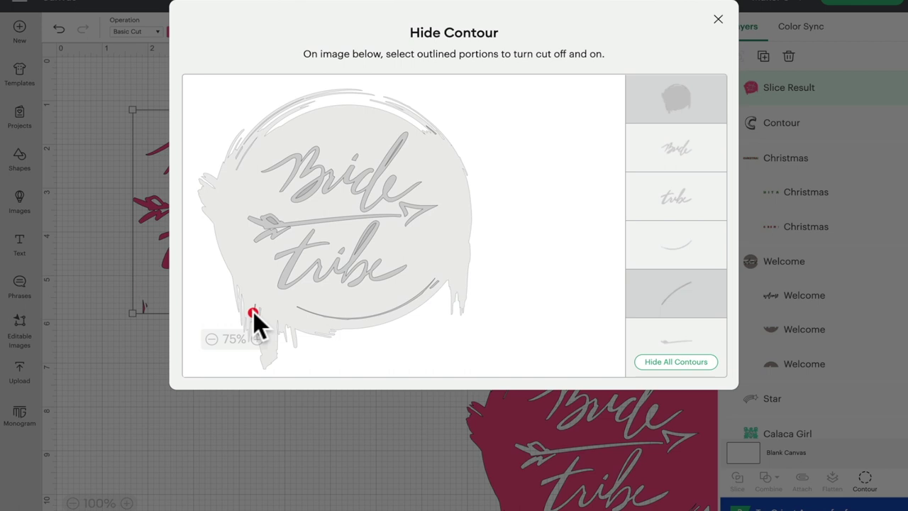
{"action": "left_click", "coordinate": [709, 239]}
{"action": "scroll", "coordinate": [709, 239], "scroll_direction": "down", "scroll_amount": 4}
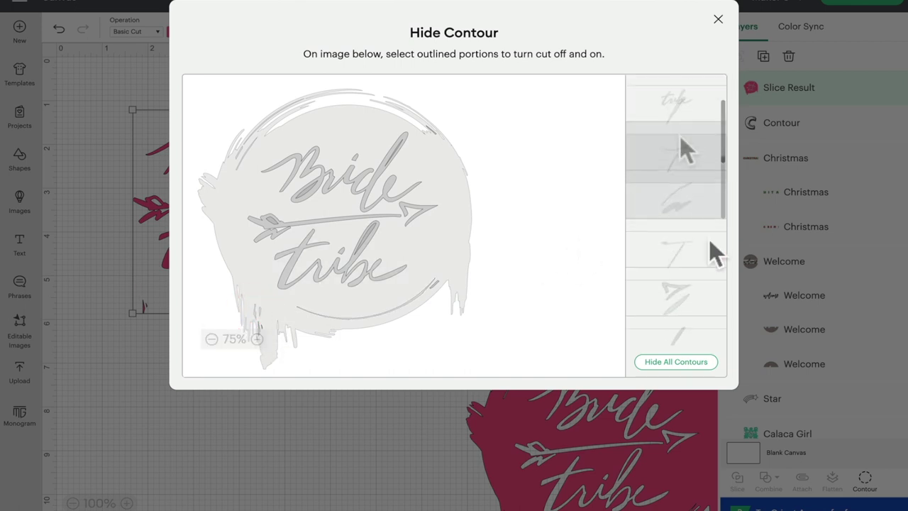
{"action": "left_click", "coordinate": [680, 108]}
{"action": "scroll", "coordinate": [681, 117], "scroll_direction": "down", "scroll_amount": 3}
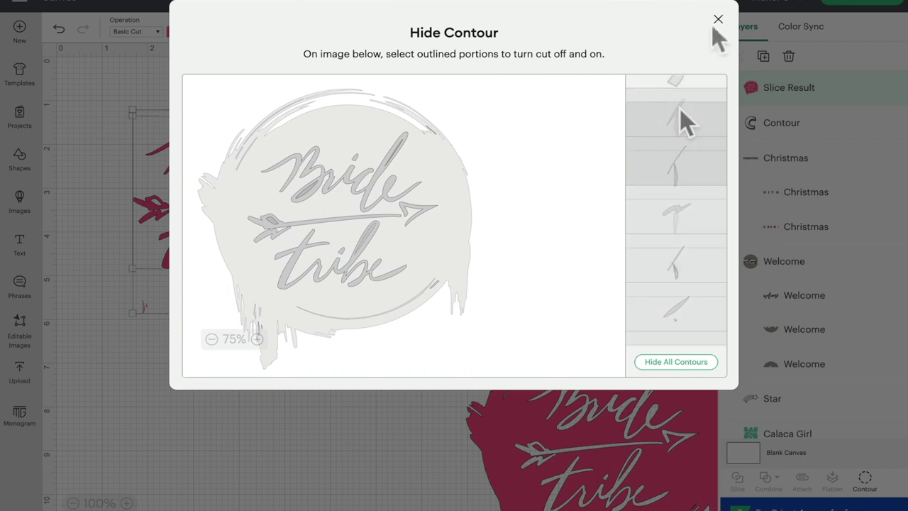
{"action": "left_click", "coordinate": [718, 20]}
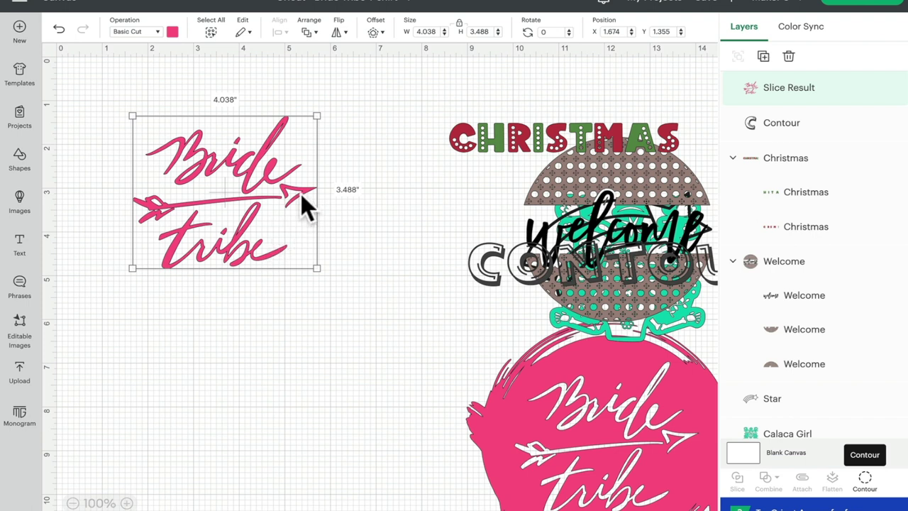
Hide the arrow's contours and place a duplicate of the Bride tribe lettering directly below the original
{"action": "left_click", "coordinate": [866, 483]}
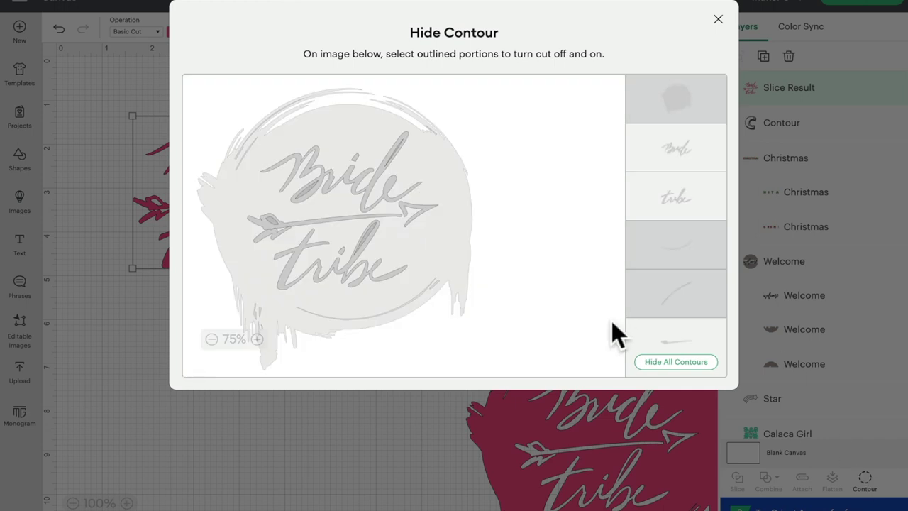
{"action": "left_click", "coordinate": [426, 207]}
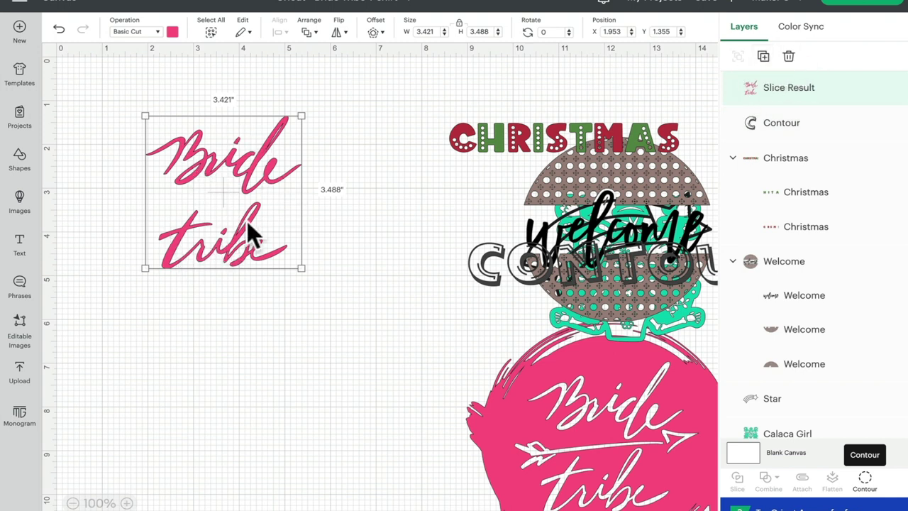
{"action": "left_click", "coordinate": [764, 56]}
{"action": "left_click_drag", "start_coordinate": [287, 237], "coordinate": [260, 344]}
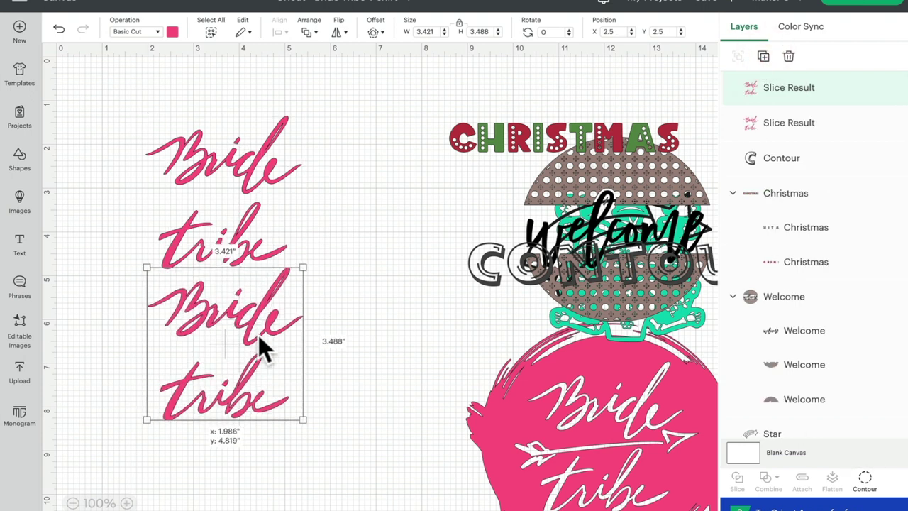
Hide all contours of the word tribe in the lower copy, including the inner loop of the letter b
{"action": "left_click", "coordinate": [865, 481]}
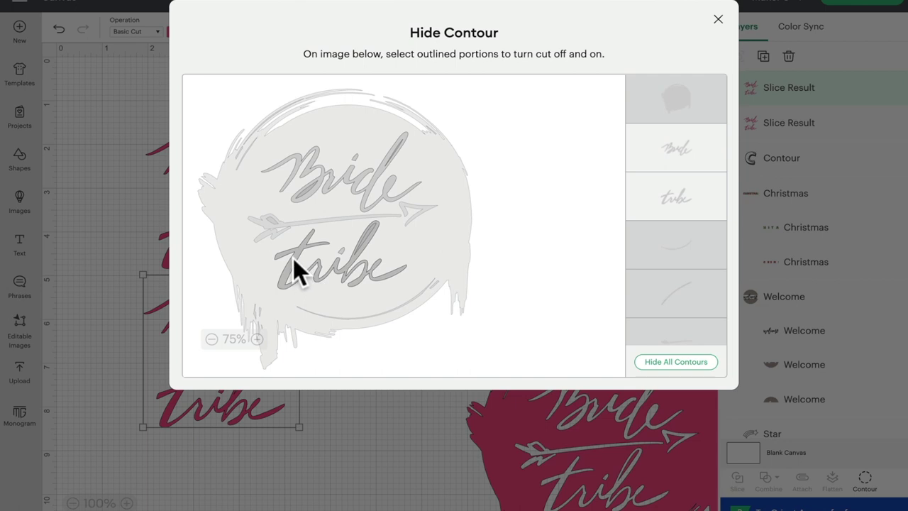
{"action": "left_click", "coordinate": [294, 263]}
{"action": "left_click", "coordinate": [347, 253]}
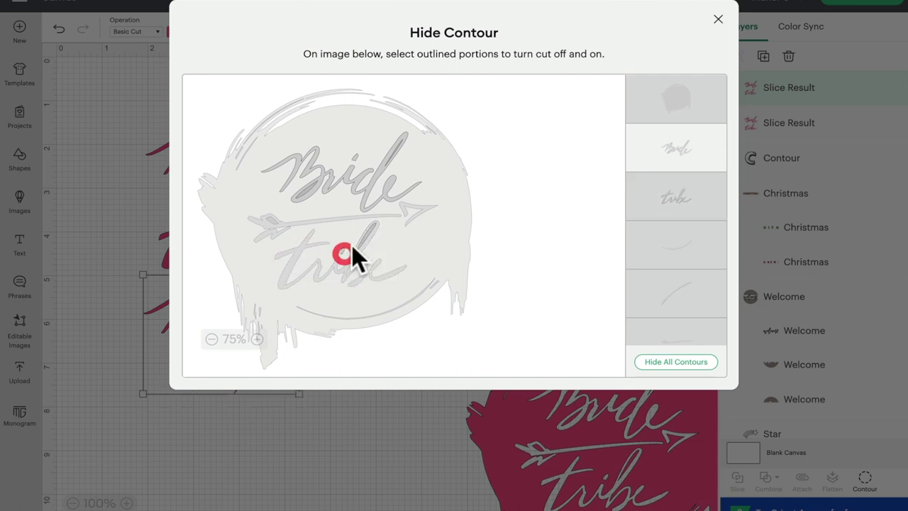
{"action": "left_click", "coordinate": [368, 235]}
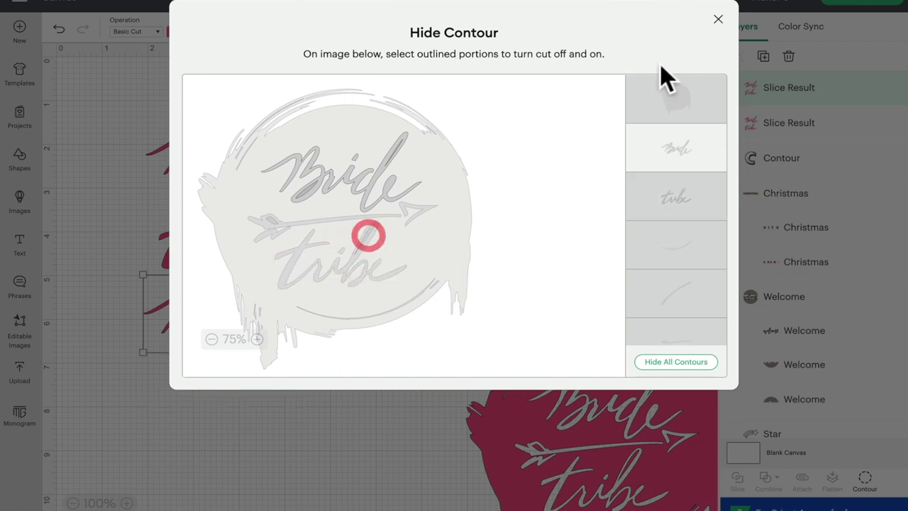
{"action": "left_click", "coordinate": [718, 19]}
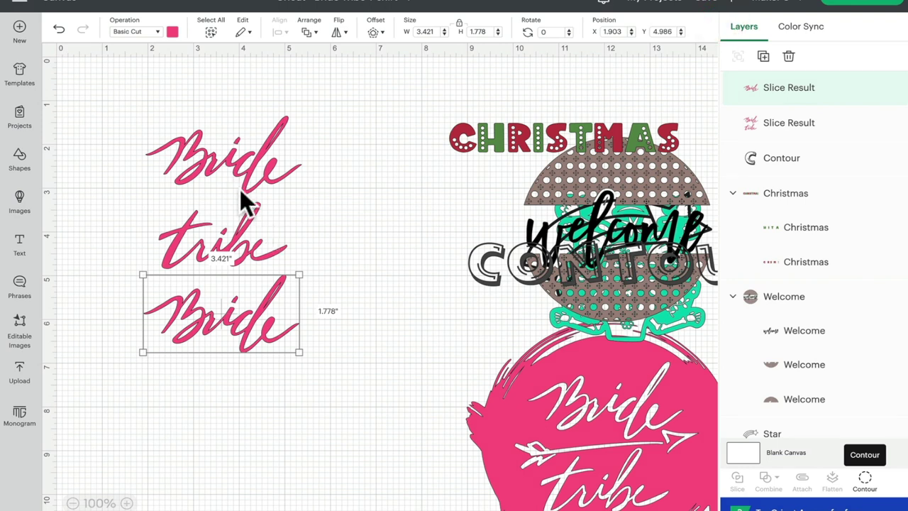
Hide the word Bride in the upper lettering and move its remaining word tribe beside the separate Bride
{"action": "left_click", "coordinate": [249, 209]}
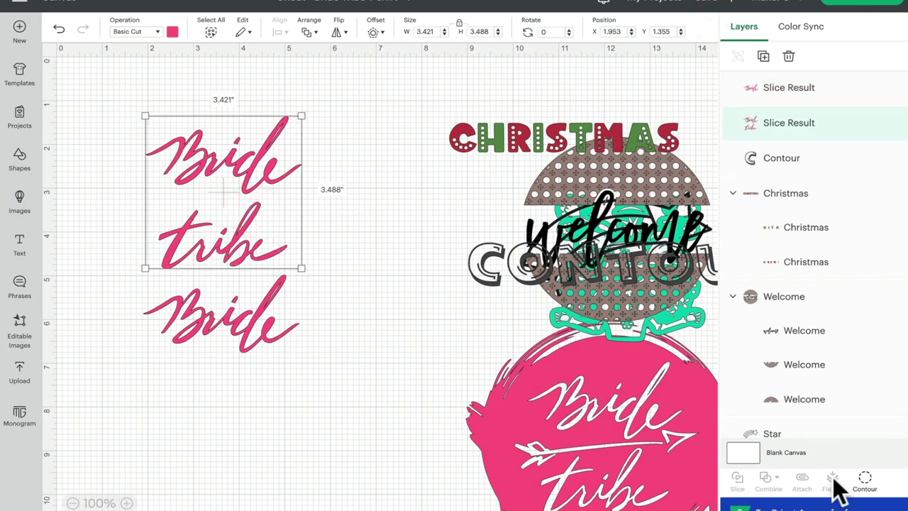
{"action": "left_click", "coordinate": [866, 483]}
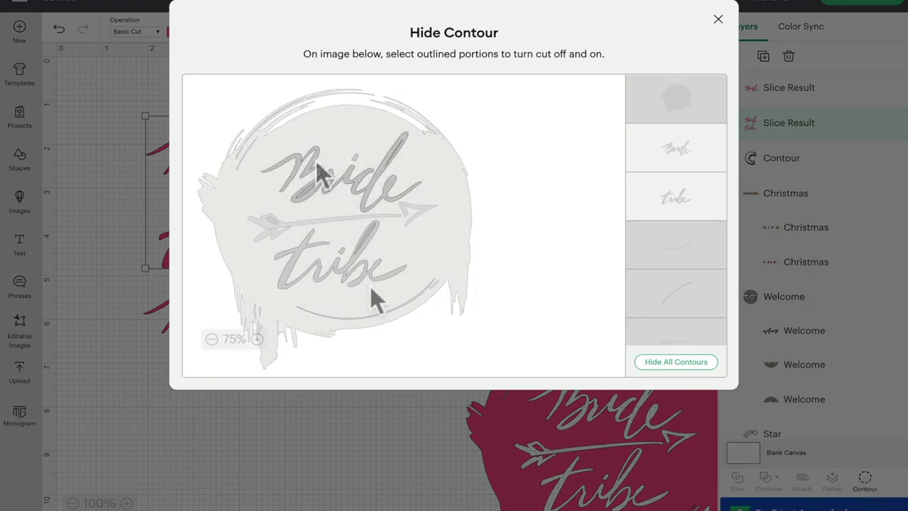
{"action": "left_click", "coordinate": [304, 156]}
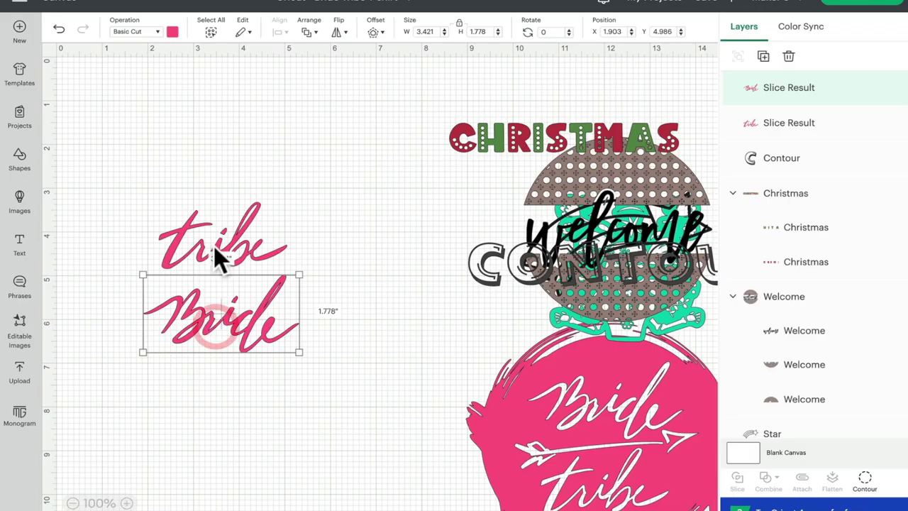
{"action": "left_click_drag", "start_coordinate": [213, 246], "coordinate": [371, 325]}
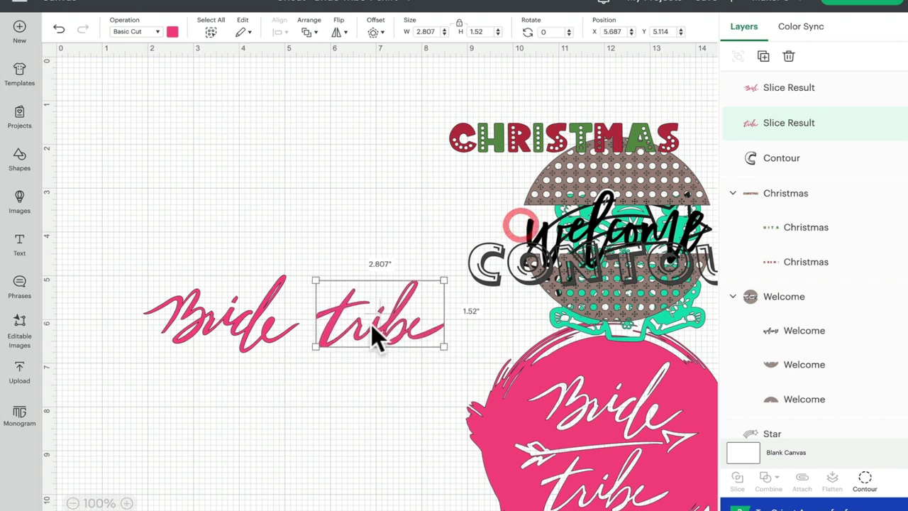
Duplicate the word tribe, switch the copy's contours to show only the arrow, and place it beneath the two words
{"action": "left_click", "coordinate": [765, 58]}
{"action": "left_click", "coordinate": [866, 475]}
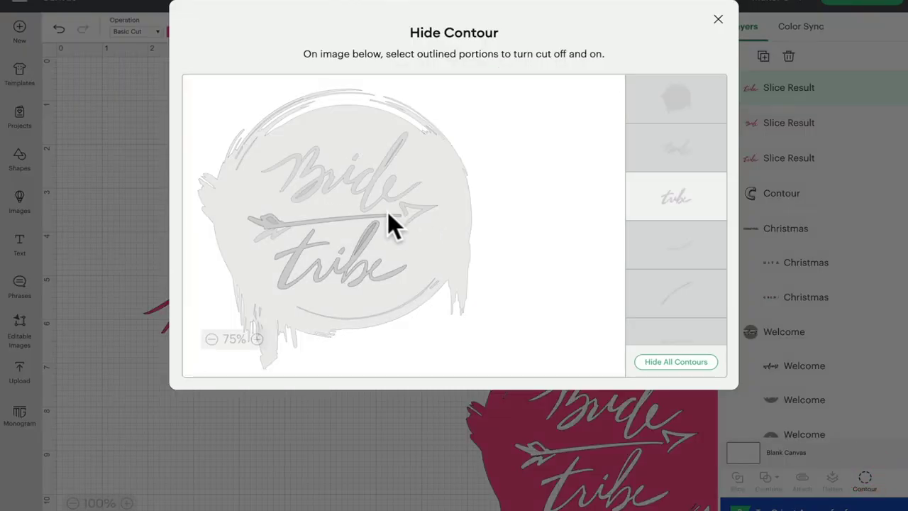
{"action": "left_click", "coordinate": [387, 211]}
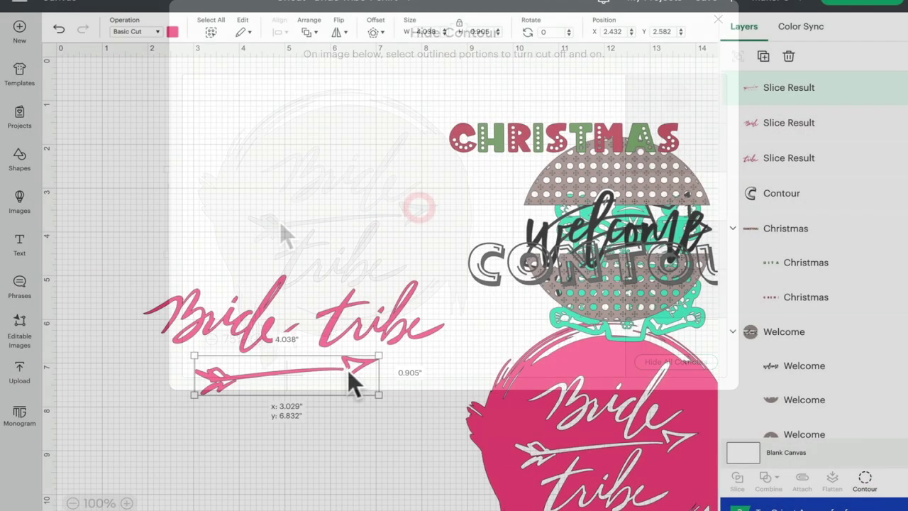
{"action": "left_click", "coordinate": [347, 369]}
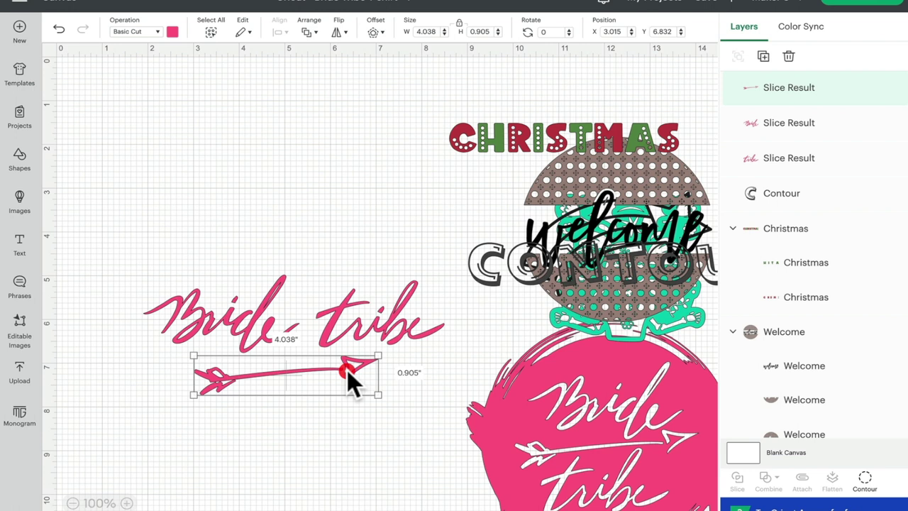
{"action": "left_click", "coordinate": [381, 418]}
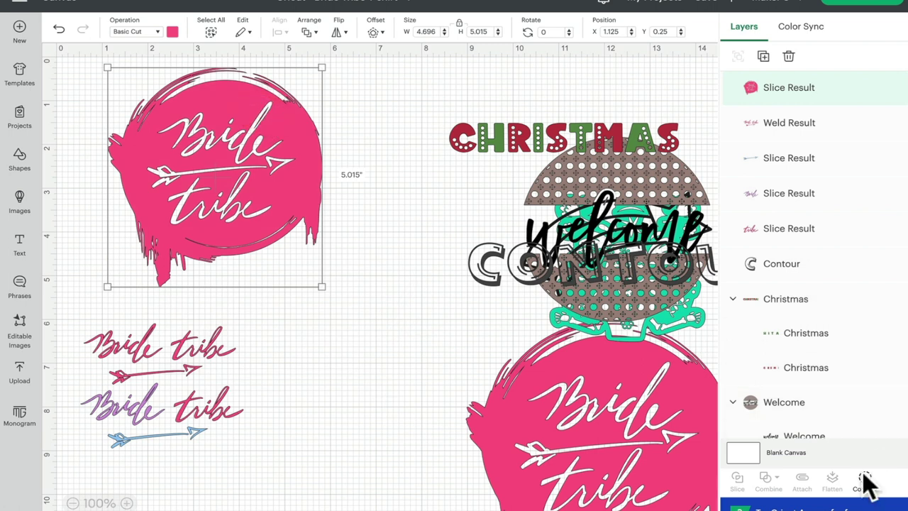
Hide the Bride, arrow and tribe contours in the full pink design to leave a solid splash background
{"action": "left_click", "coordinate": [865, 480]}
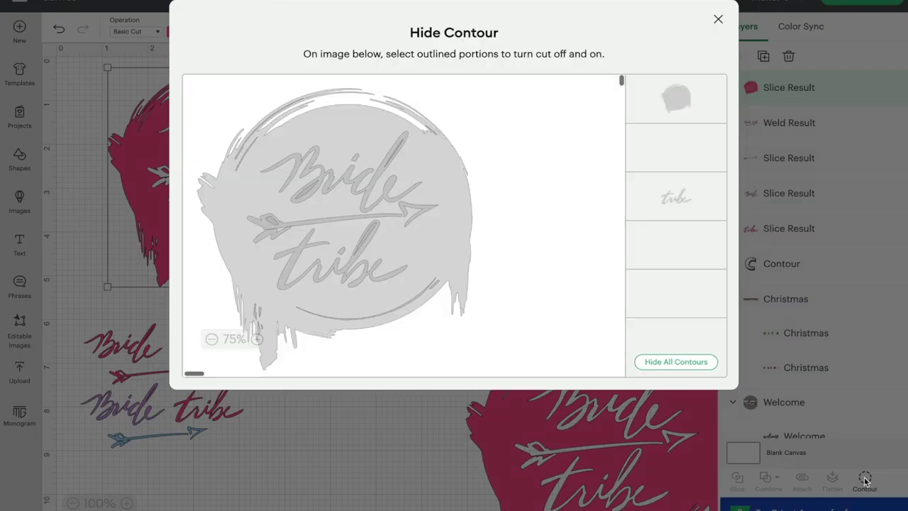
{"action": "left_click", "coordinate": [306, 155]}
{"action": "left_click", "coordinate": [308, 188]}
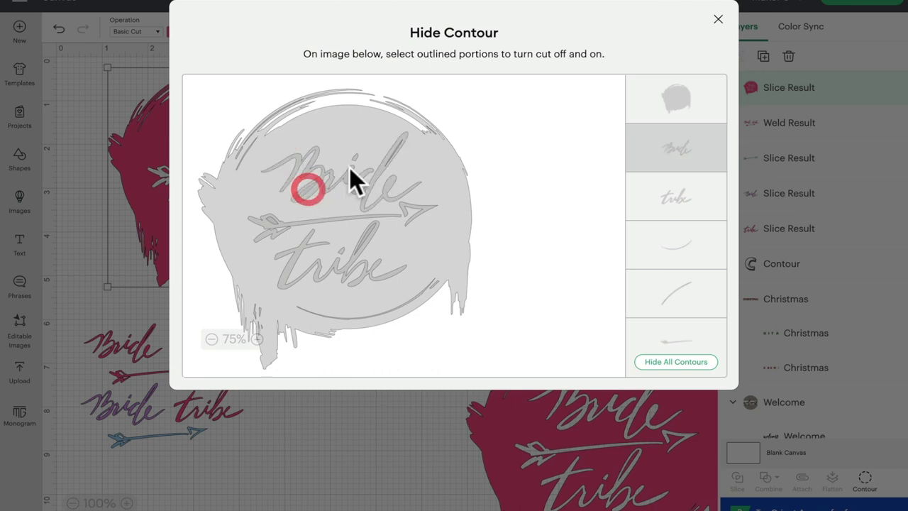
{"action": "left_click", "coordinate": [358, 154]}
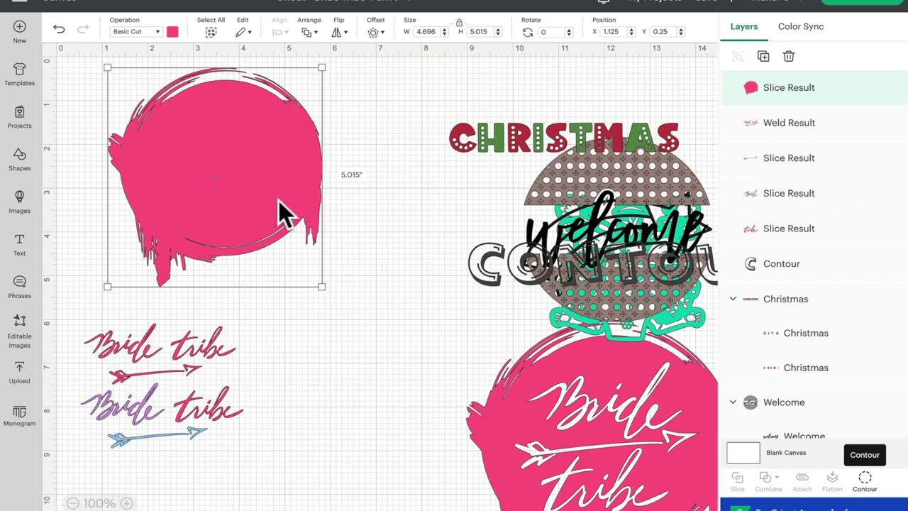
Paste the Space Cat image and fit it over the pink splash background at about 3.52 by 3.18 inches
{"action": "key", "text": "ctrl+v"}
{"action": "left_click_drag", "start_coordinate": [279, 200], "coordinate": [254, 168]}
{"action": "left_click_drag", "start_coordinate": [304, 229], "coordinate": [310, 227]}
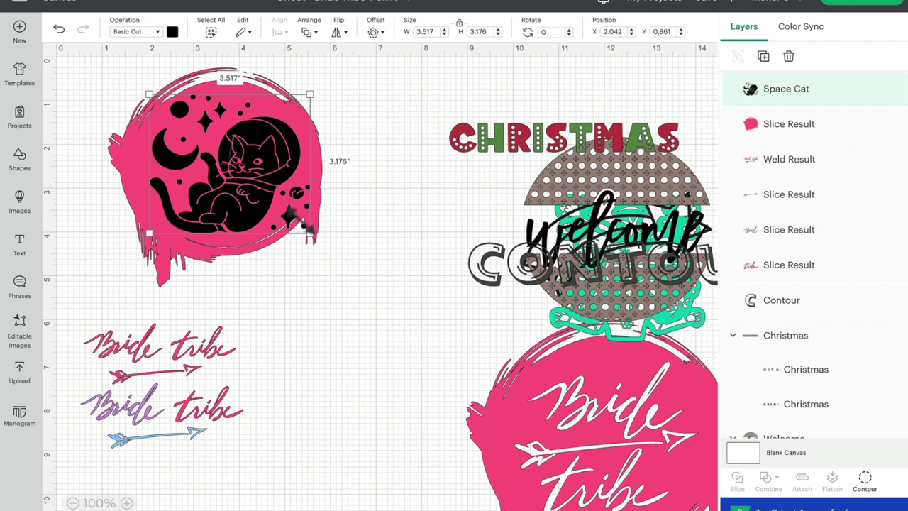
Slice the Space Cat shape out of the pink splash background and delete the leftover cat pieces
{"action": "left_click", "coordinate": [866, 482]}
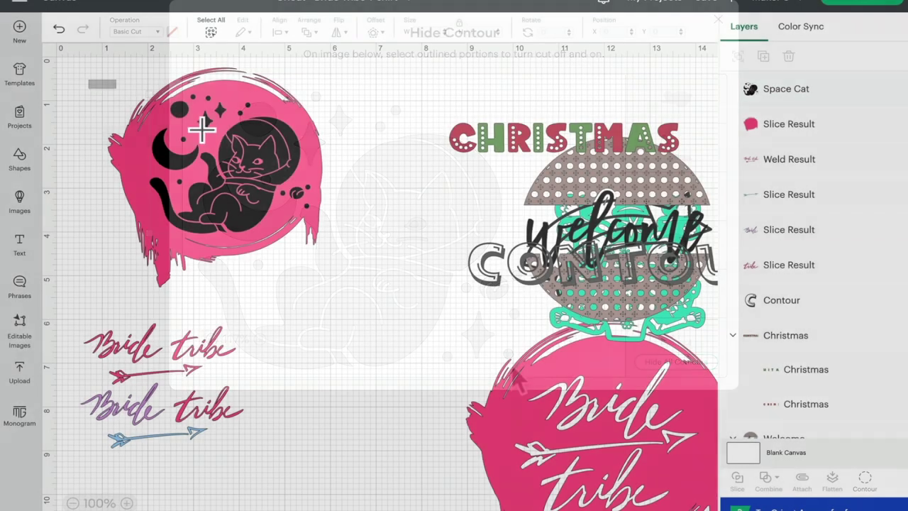
{"action": "left_click_drag", "start_coordinate": [89, 80], "coordinate": [334, 206]}
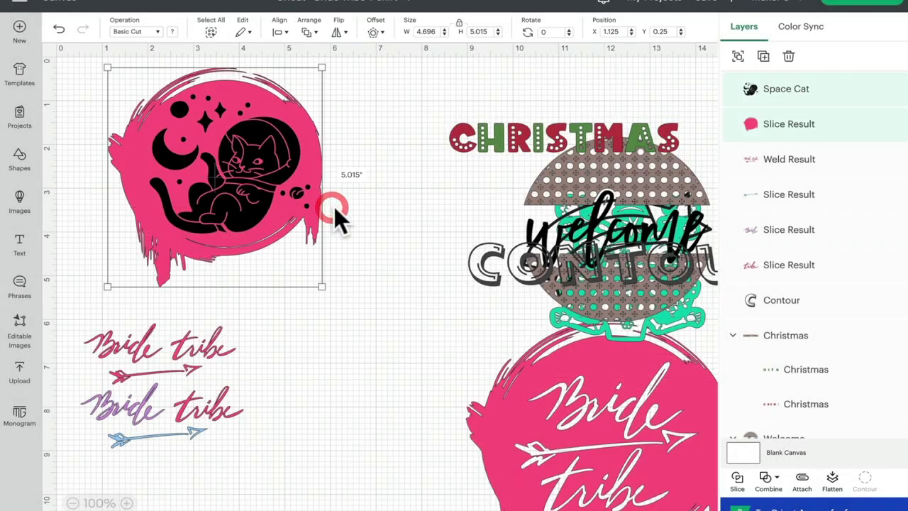
{"action": "left_click", "coordinate": [738, 483]}
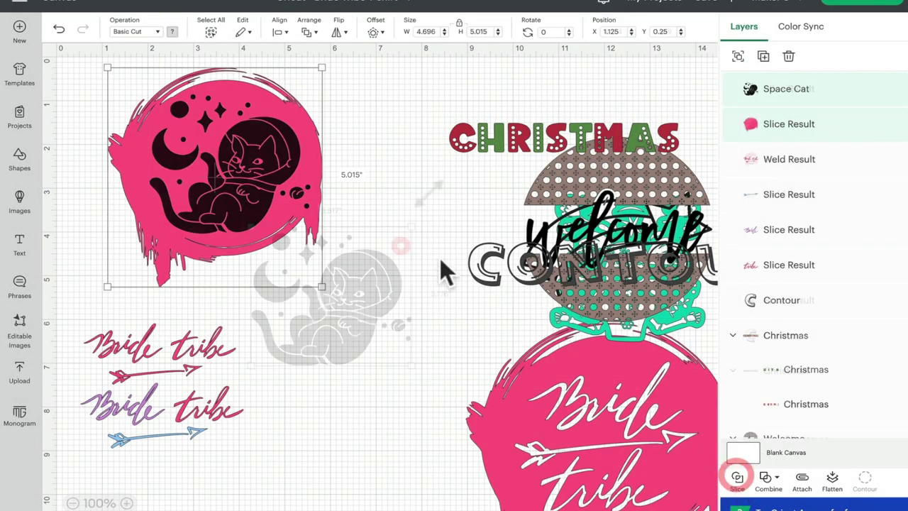
{"action": "left_click", "coordinate": [789, 55]}
{"action": "left_click", "coordinate": [788, 55]}
{"action": "left_click_drag", "start_coordinate": [260, 144], "coordinate": [397, 284]}
{"action": "left_click", "coordinate": [789, 58]}
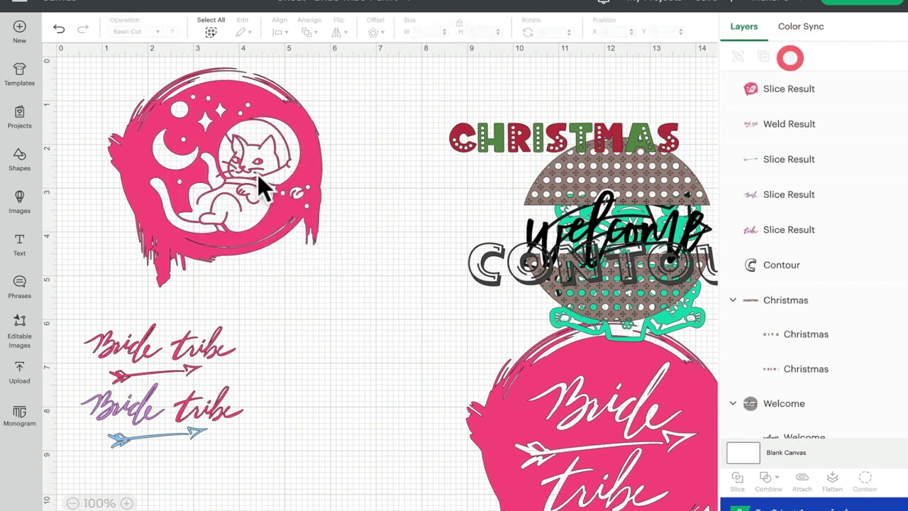
Move the cut-out cat design to about X 1, Y 0.375 and duplicate it
{"action": "mouse_move", "coordinate": [262, 190]}
{"action": "left_mouse_down"}
{"action": "mouse_move", "coordinate": [231, 192]}
{"action": "mouse_move", "coordinate": [257, 194]}
{"action": "left_mouse_up"}
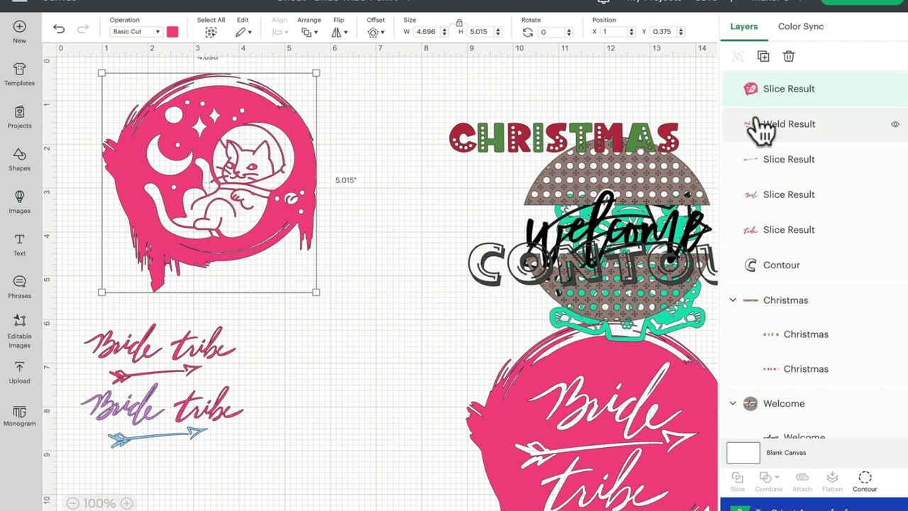
{"action": "left_click", "coordinate": [764, 57]}
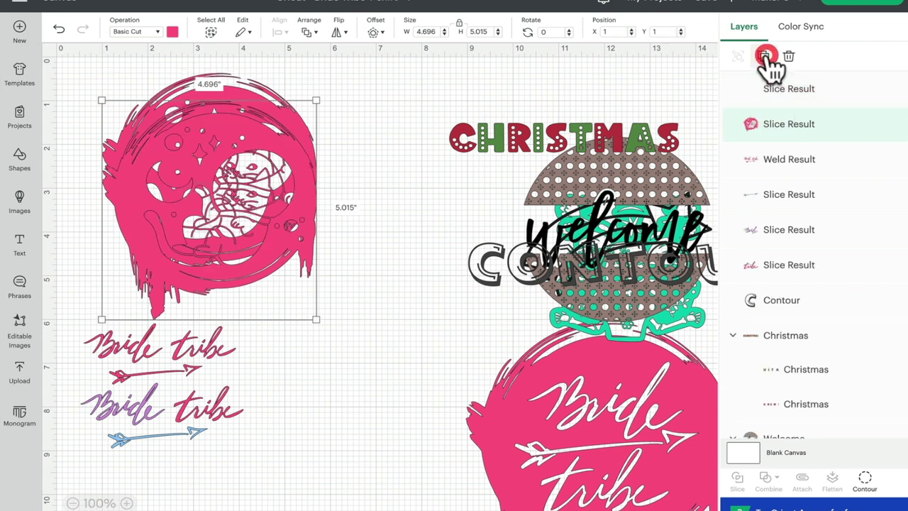
Duplicate the cat splash design twice more for four copies in all, and center-align them on top of each other
{"action": "left_click", "coordinate": [765, 58]}
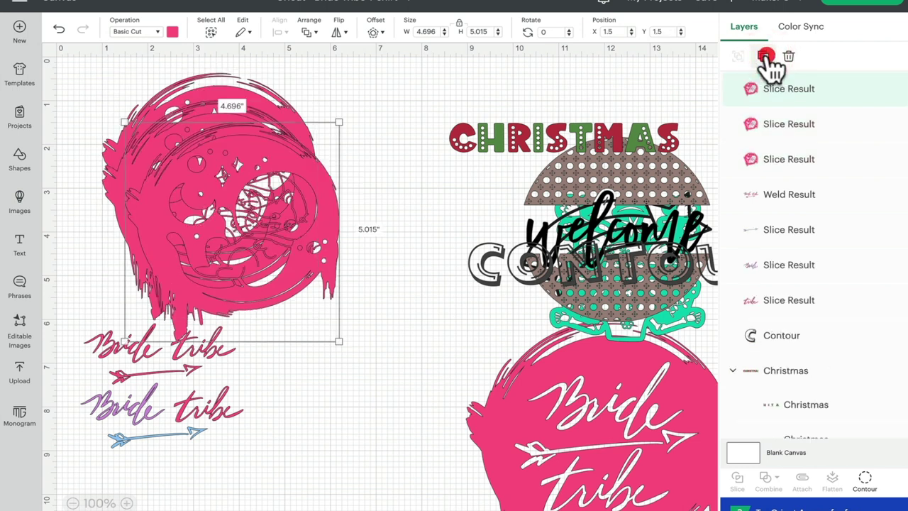
{"action": "left_click", "coordinate": [764, 56]}
{"action": "left_click_drag", "start_coordinate": [354, 74], "coordinate": [241, 173]}
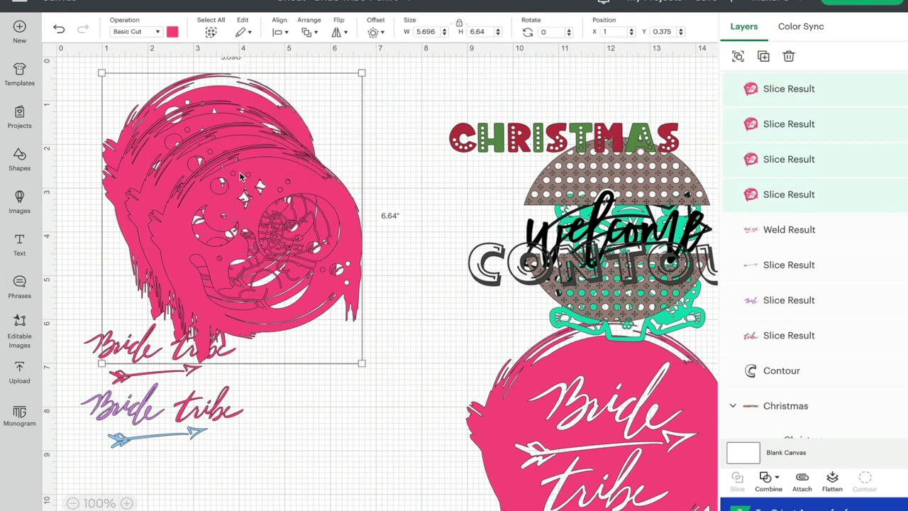
{"action": "left_click", "coordinate": [281, 31]}
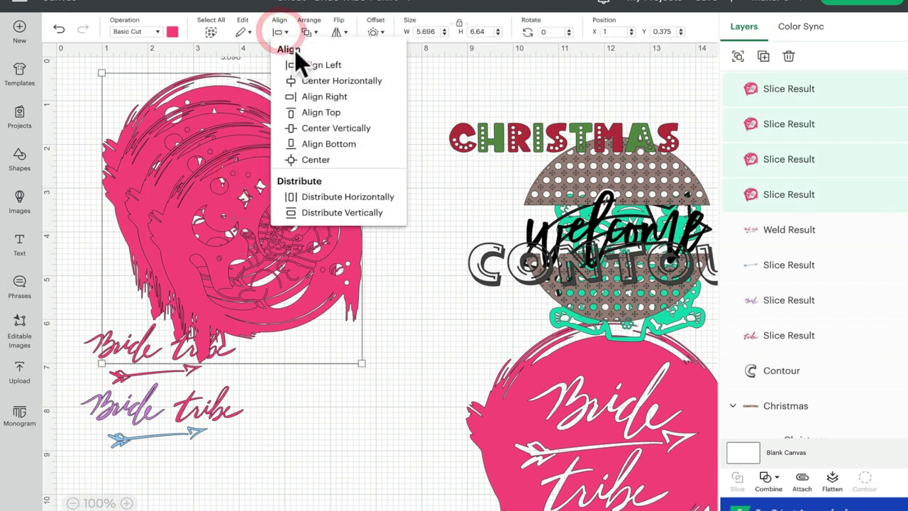
{"action": "left_click", "coordinate": [319, 160]}
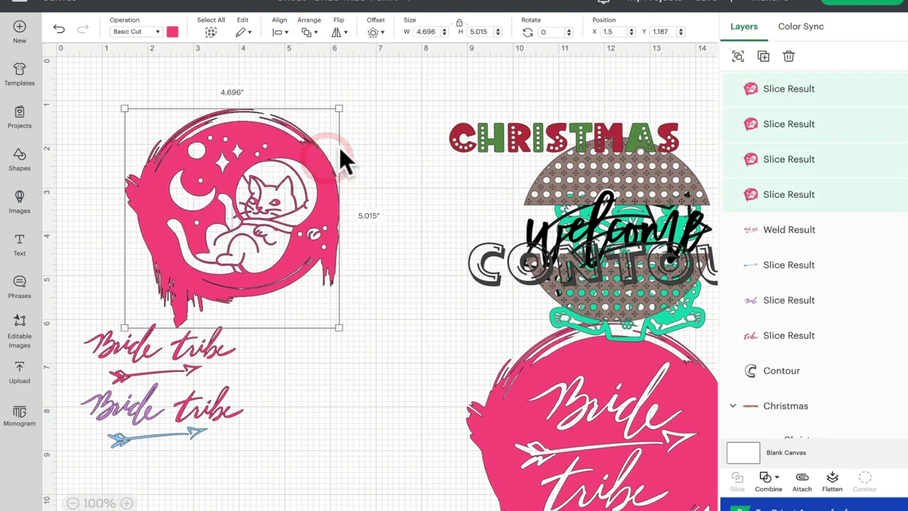
{"action": "left_click", "coordinate": [386, 136]}
Recolor the topmost copy of the cat splash design yellow
{"action": "left_click", "coordinate": [297, 148]}
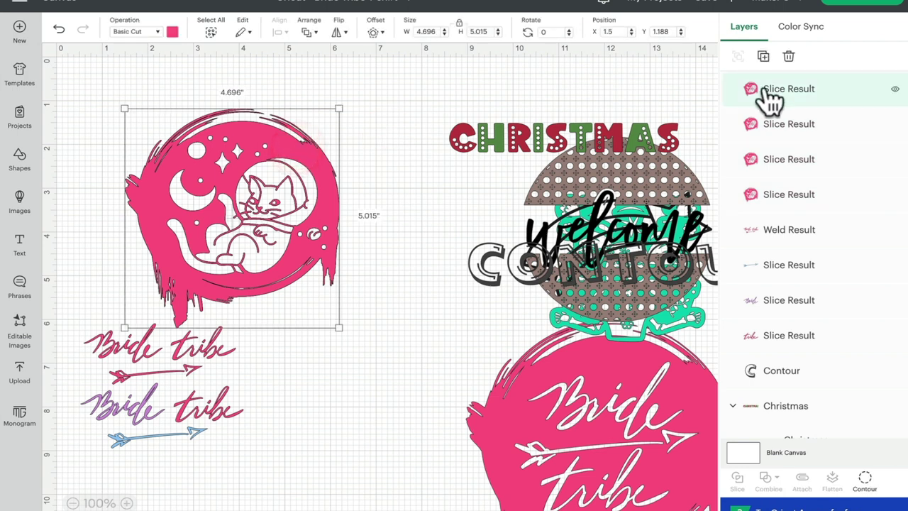
{"action": "left_click", "coordinate": [767, 91]}
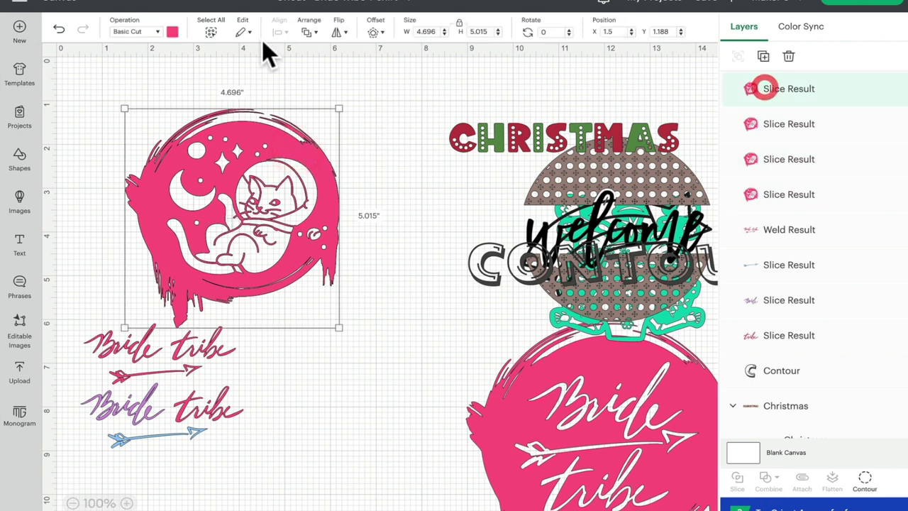
{"action": "left_click", "coordinate": [172, 33]}
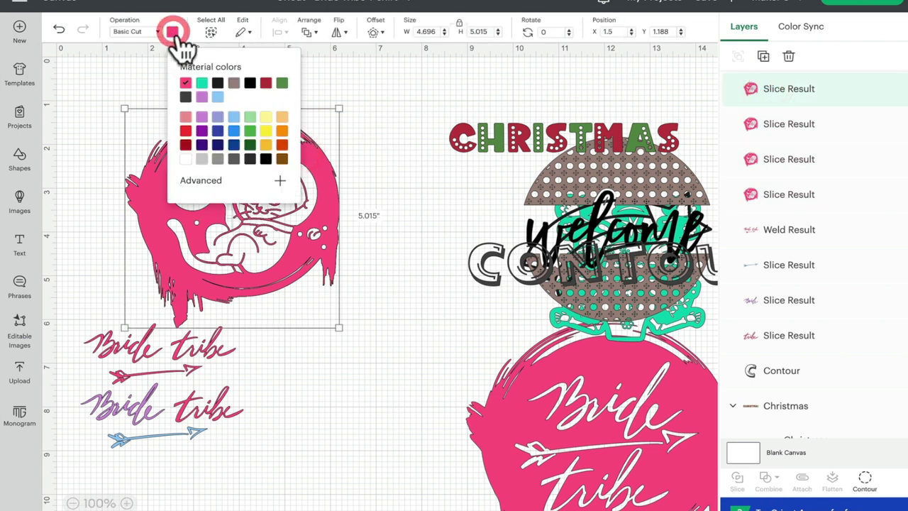
{"action": "left_click", "coordinate": [266, 131]}
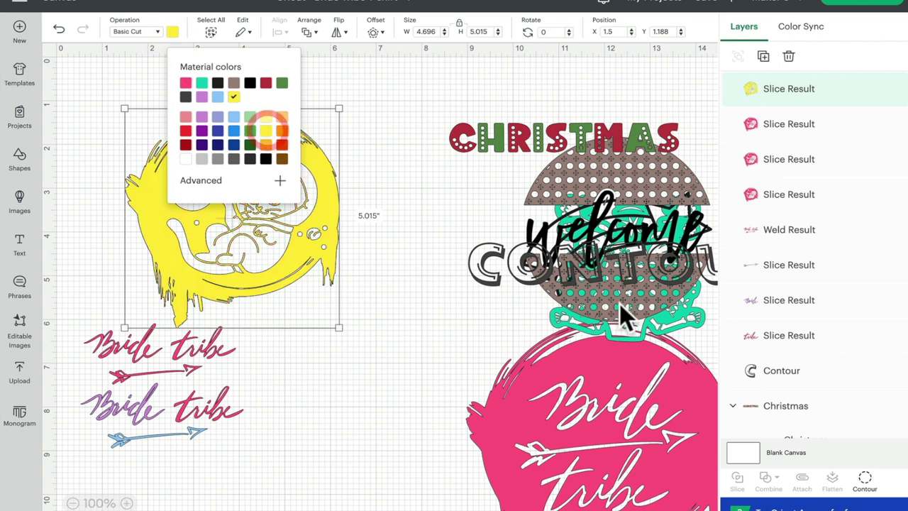
Contour the yellow copy so that only the moons, stars, dots and small planet remain, with the cat and splash background hidden
{"action": "left_click", "coordinate": [864, 478]}
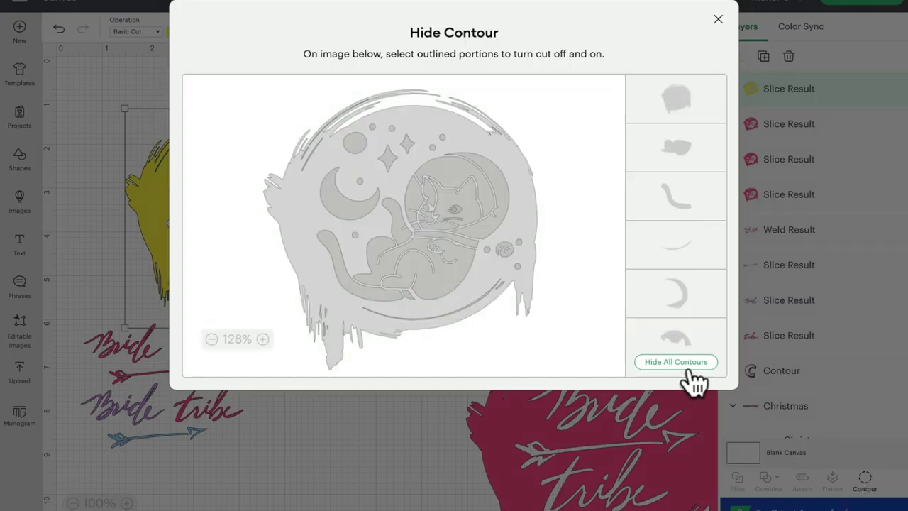
{"action": "left_click", "coordinate": [690, 363]}
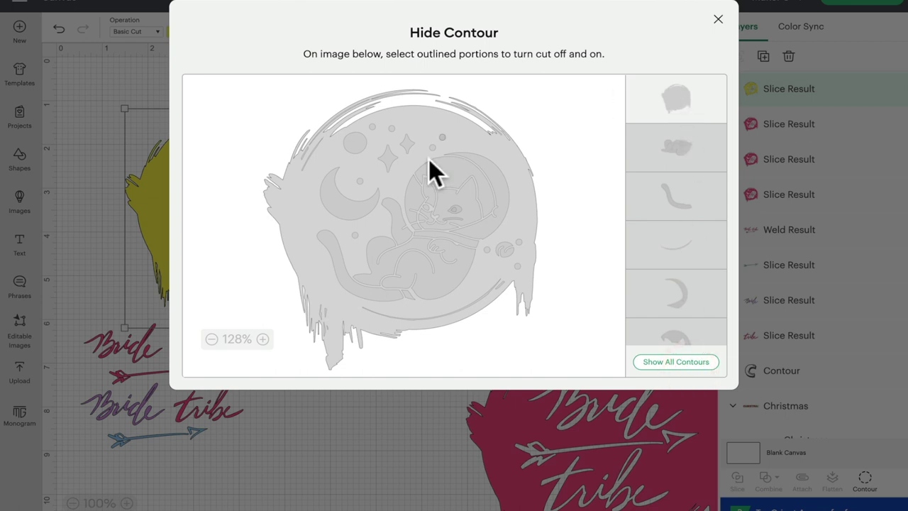
{"action": "left_click", "coordinate": [360, 180]}
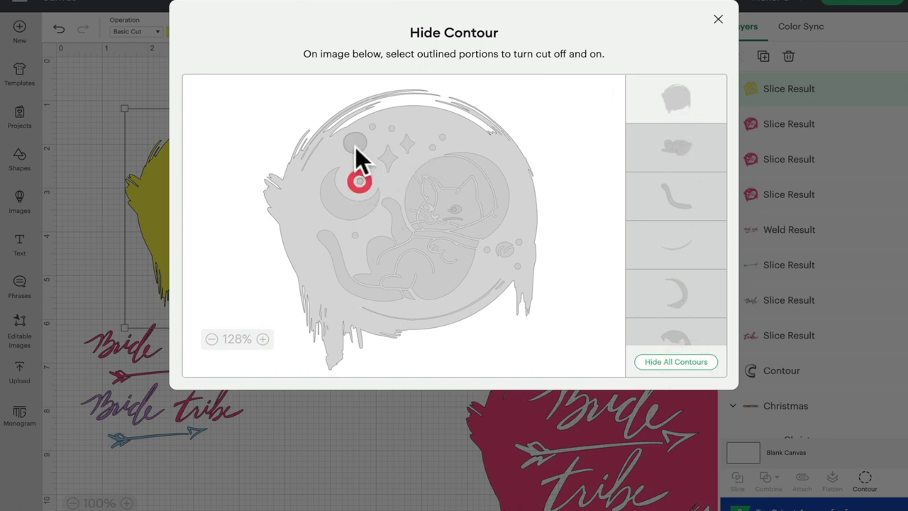
{"action": "left_click", "coordinate": [355, 142]}
{"action": "left_click", "coordinate": [370, 125]}
{"action": "left_click", "coordinate": [390, 130]}
{"action": "left_click", "coordinate": [405, 140]}
{"action": "left_click", "coordinate": [393, 157]}
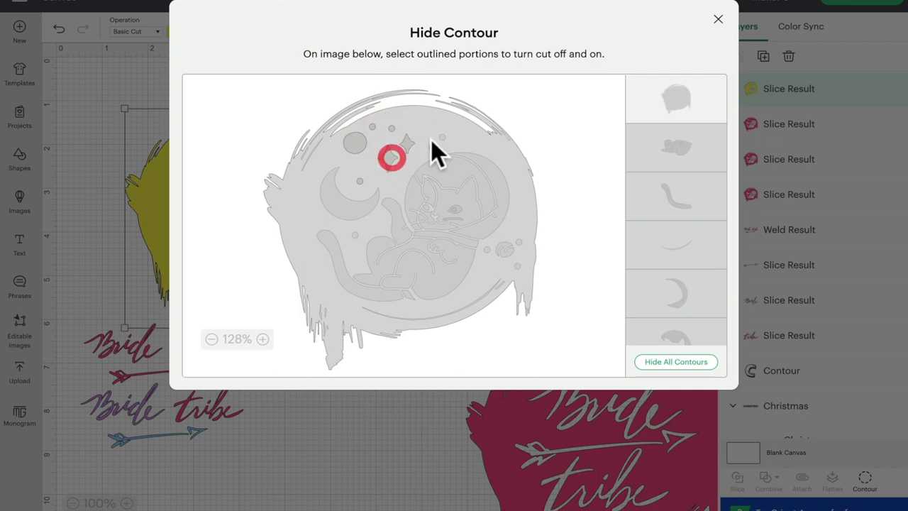
{"action": "left_click", "coordinate": [433, 146]}
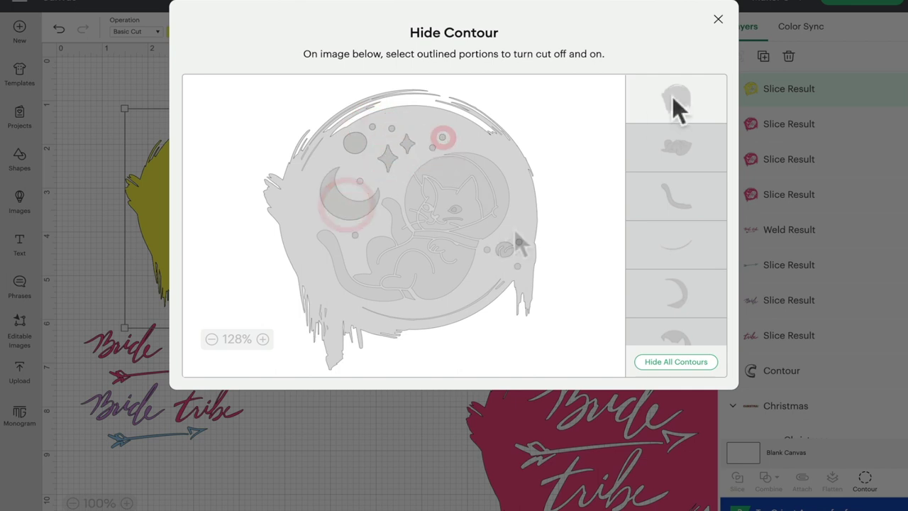
{"action": "left_click", "coordinate": [672, 97]}
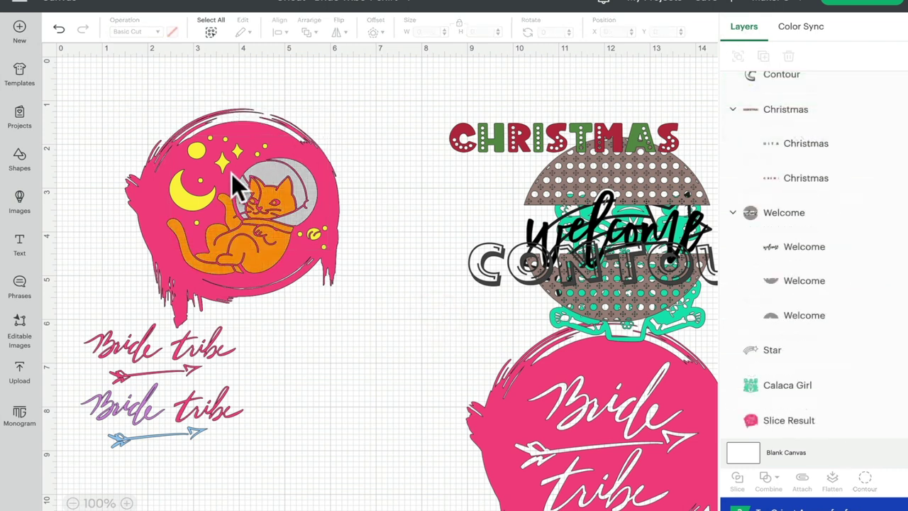
Move the large Bride Tribe design aside and hide all contours in the lower half of the large Welcome circle
{"action": "left_click_drag", "start_coordinate": [516, 367], "coordinate": [377, 358]}
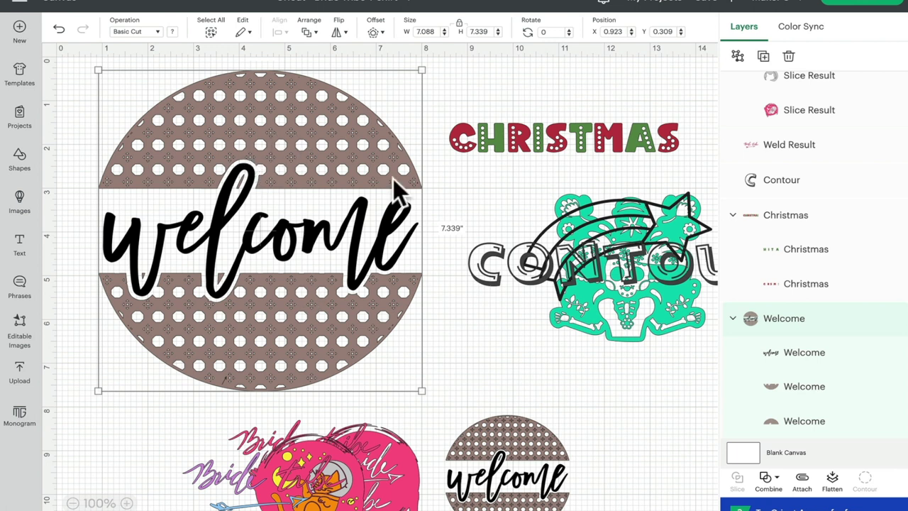
{"action": "left_click", "coordinate": [806, 391]}
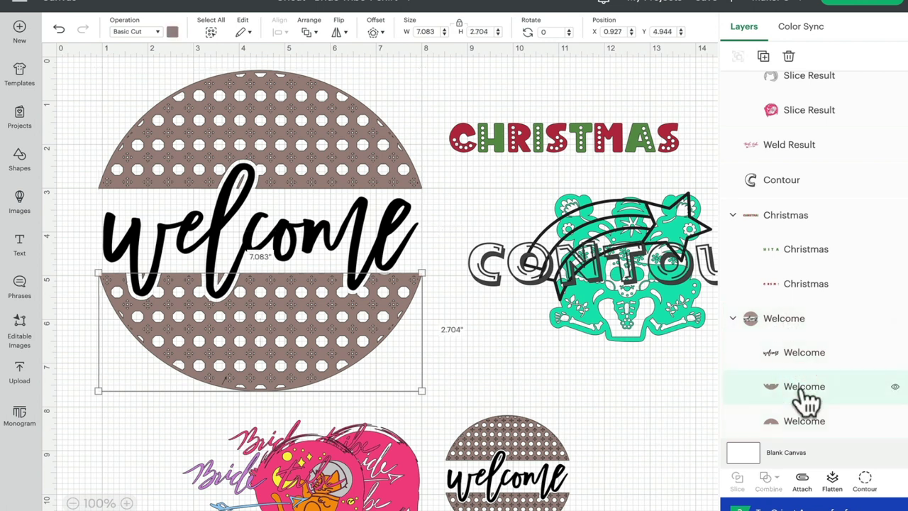
{"action": "left_click", "coordinate": [866, 479]}
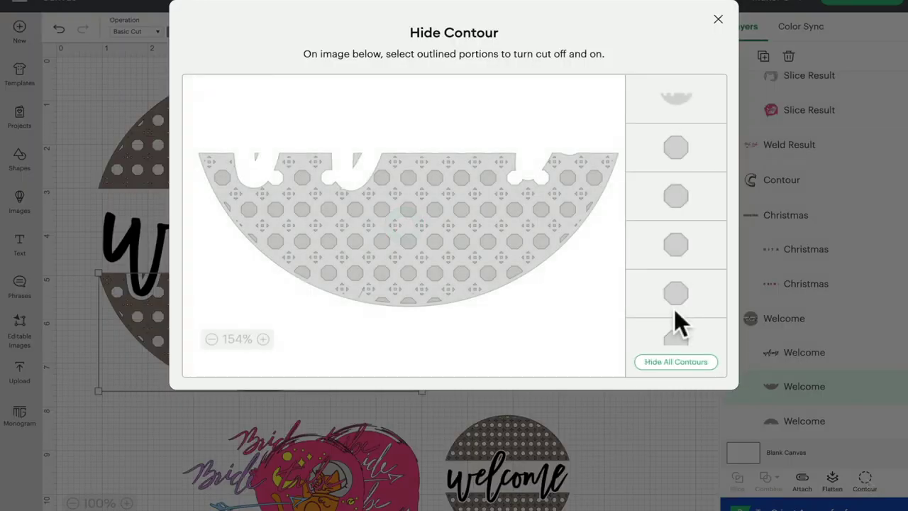
{"action": "left_click", "coordinate": [232, 162]}
{"action": "left_click", "coordinate": [210, 159]}
{"action": "left_click", "coordinate": [210, 169]}
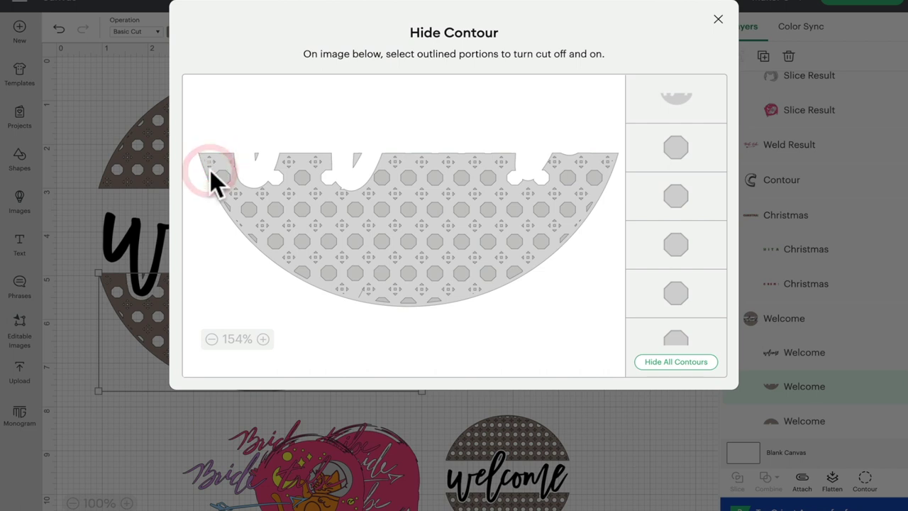
{"action": "left_click", "coordinate": [695, 363]}
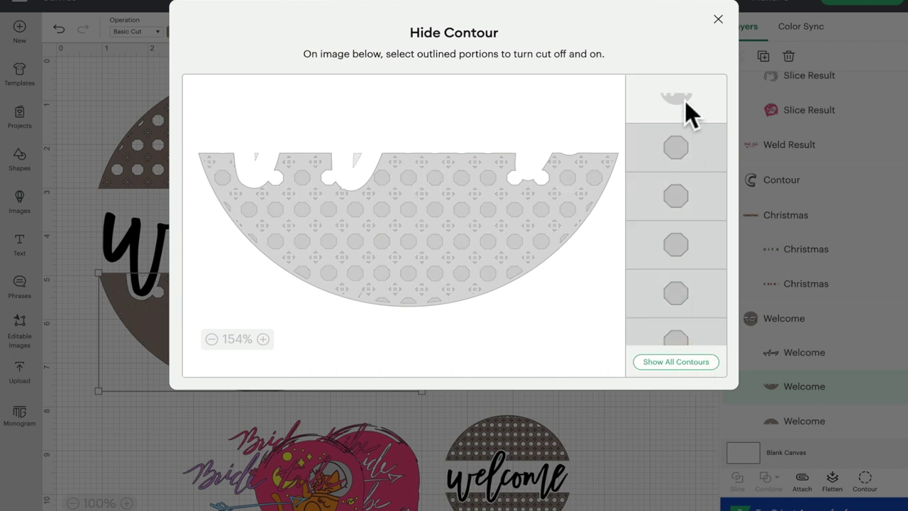
Turn the octagon and edge cutouts of the Welcome circle's lower half back on, leaving the small pattern pieces between them hidden
{"action": "left_click", "coordinate": [593, 177]}
{"action": "left_click", "coordinate": [570, 177]}
{"action": "left_click", "coordinate": [568, 211]}
{"action": "left_click", "coordinate": [539, 211]}
{"action": "left_click", "coordinate": [512, 210]}
{"action": "left_click", "coordinate": [488, 179]}
{"action": "left_click", "coordinate": [460, 177]}
{"action": "left_click", "coordinate": [435, 180]}
{"action": "left_click", "coordinate": [408, 178]}
{"action": "left_click", "coordinate": [381, 178]}
{"action": "left_click", "coordinate": [483, 207]}
{"action": "left_click", "coordinate": [462, 208]}
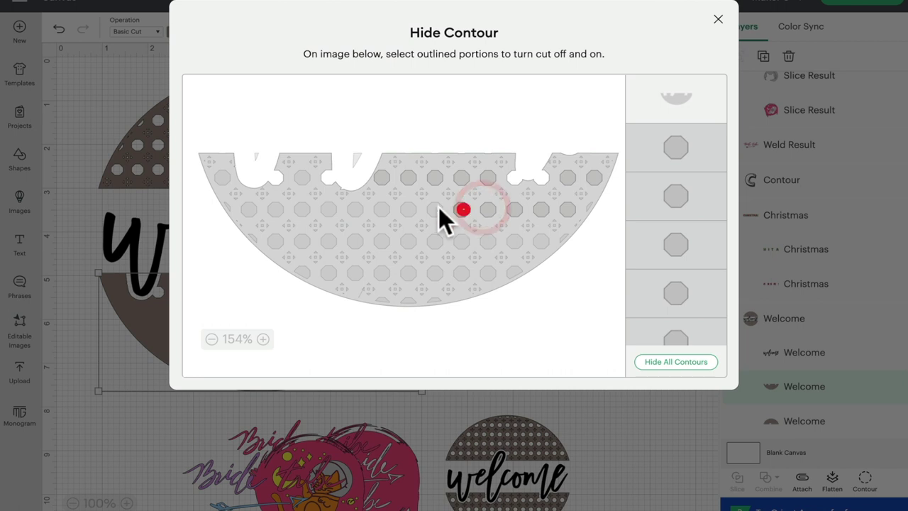
{"action": "left_click", "coordinate": [433, 208]}
{"action": "left_click", "coordinate": [408, 207]}
{"action": "left_click", "coordinate": [381, 209]}
{"action": "left_click", "coordinate": [355, 209]}
{"action": "left_click", "coordinate": [329, 209]}
{"action": "left_click", "coordinate": [303, 209]}
{"action": "left_click", "coordinate": [302, 177]}
{"action": "left_click", "coordinate": [278, 208]}
{"action": "left_click", "coordinate": [249, 208]}
{"action": "left_click", "coordinate": [222, 177]}
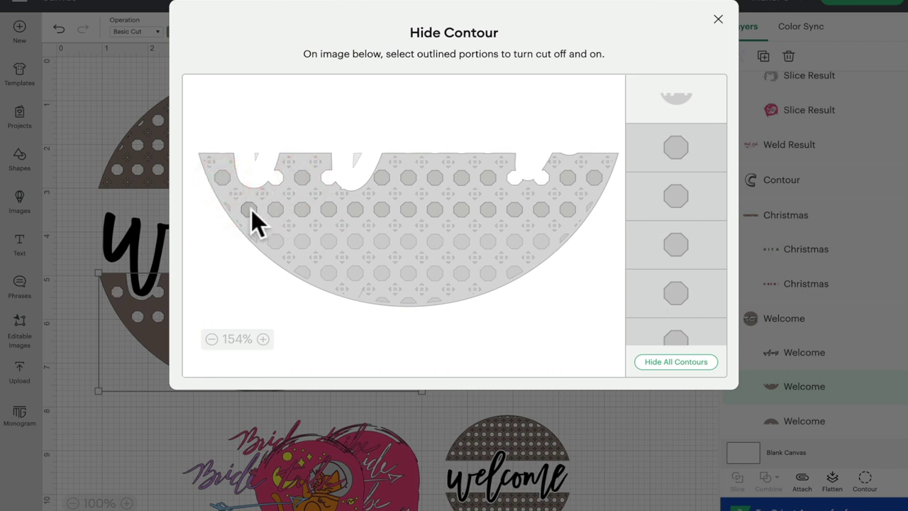
{"action": "left_click", "coordinate": [227, 209]}
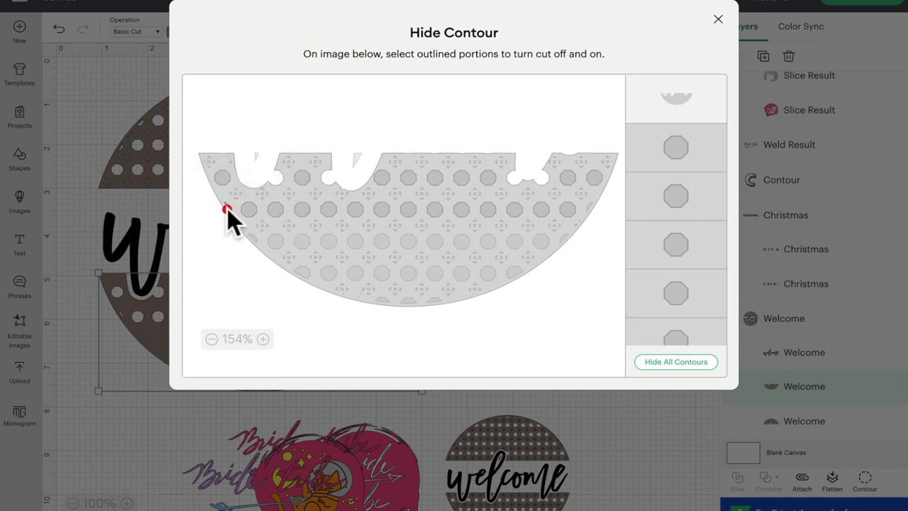
{"action": "left_click", "coordinate": [252, 243]}
{"action": "left_click", "coordinate": [274, 242]}
{"action": "left_click", "coordinate": [301, 241]}
{"action": "left_click", "coordinate": [328, 242]}
{"action": "left_click", "coordinate": [355, 241]}
{"action": "left_click", "coordinate": [383, 241]}
{"action": "left_click", "coordinate": [409, 241]}
{"action": "left_click", "coordinate": [440, 243]}
{"action": "left_click", "coordinate": [467, 242]}
{"action": "left_click", "coordinate": [496, 242]}
{"action": "left_click", "coordinate": [519, 241]}
{"action": "left_click", "coordinate": [544, 241]}
{"action": "left_click", "coordinate": [563, 239]}
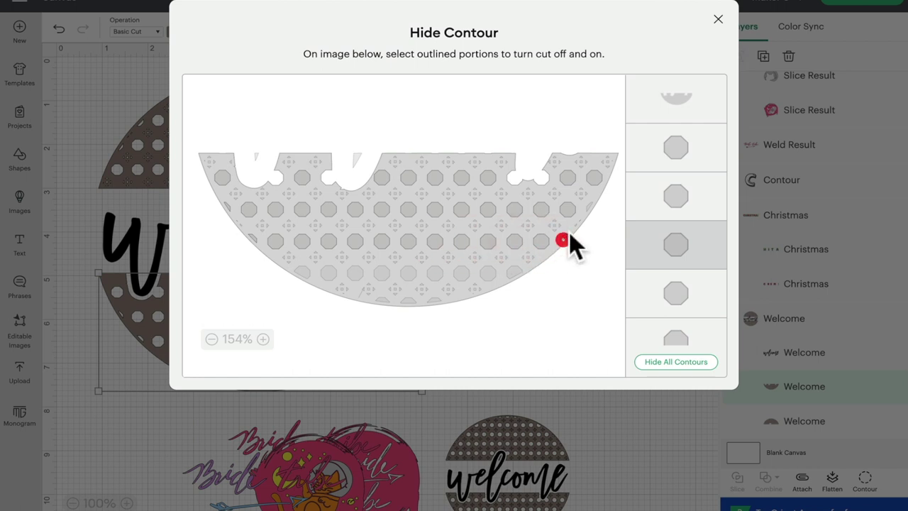
{"action": "left_click", "coordinate": [591, 204]}
{"action": "left_click", "coordinate": [512, 271]}
{"action": "left_click", "coordinate": [482, 271]}
{"action": "left_click", "coordinate": [718, 19]}
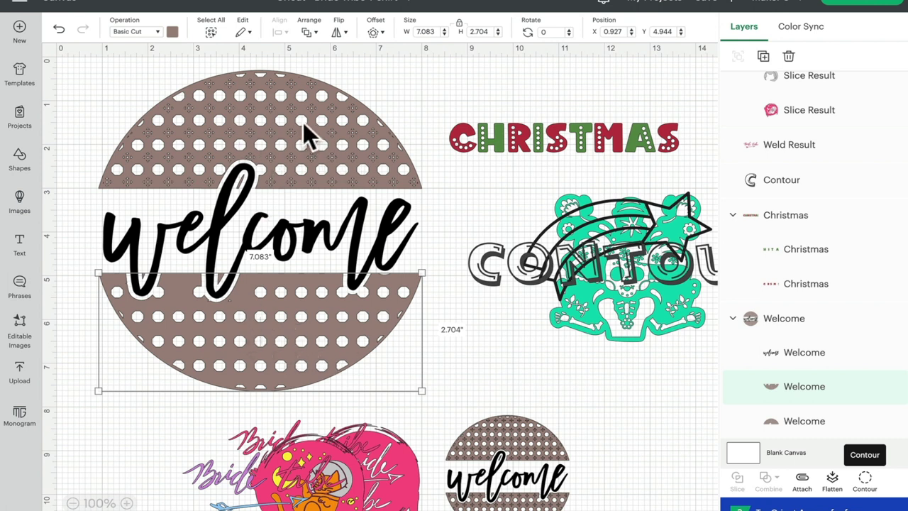
Hide all contours in the upper half of the large Welcome circle
{"action": "left_click", "coordinate": [284, 135]}
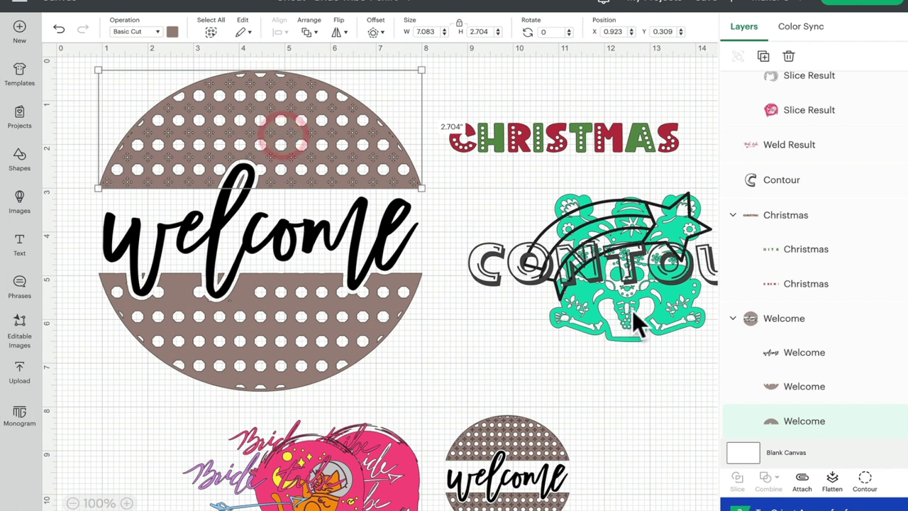
{"action": "left_click", "coordinate": [867, 478]}
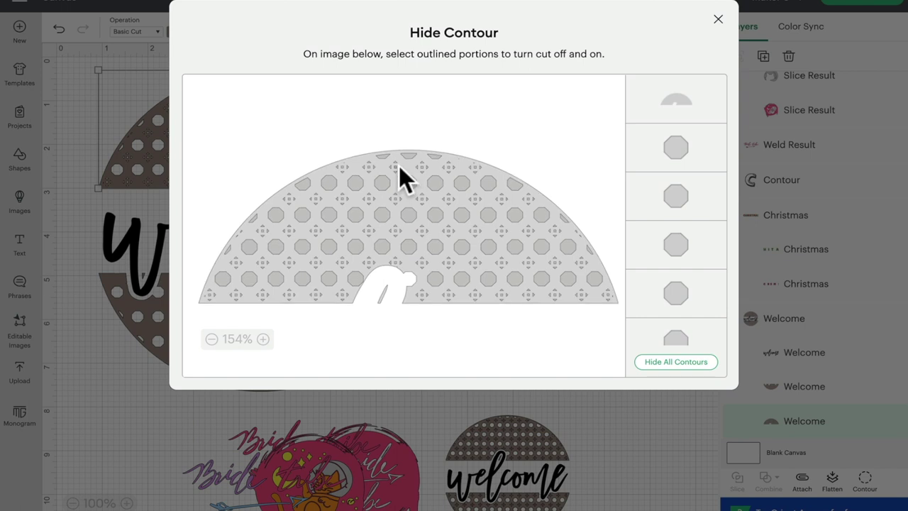
{"action": "scroll", "coordinate": [703, 227], "scroll_direction": "up", "scroll_amount": 3}
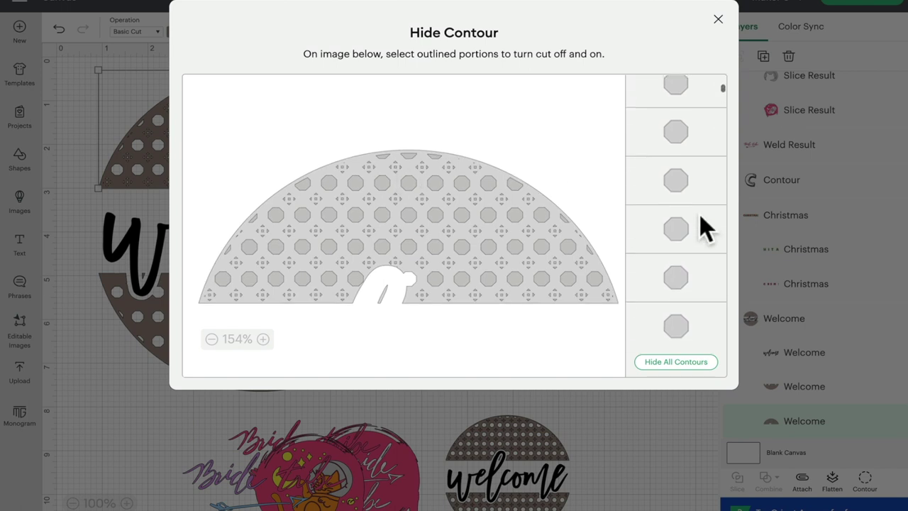
{"action": "scroll", "coordinate": [701, 218], "scroll_direction": "down", "scroll_amount": 2}
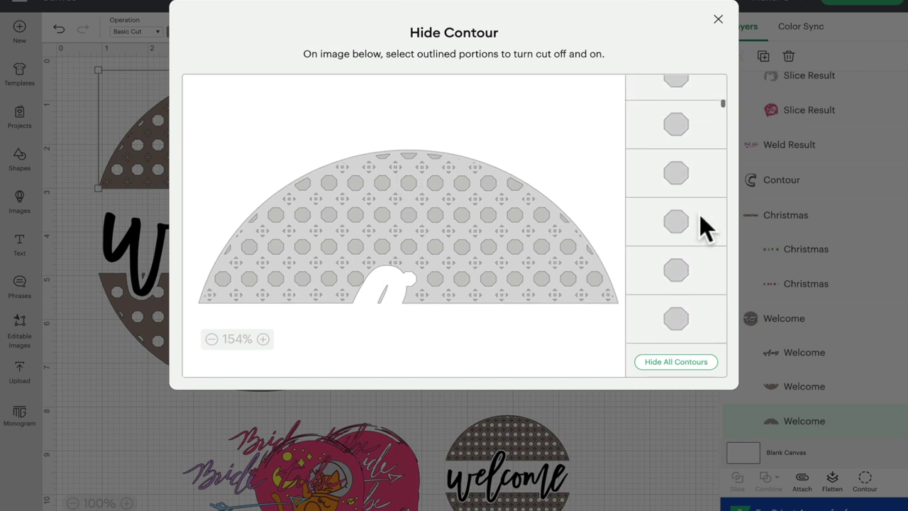
{"action": "scroll", "coordinate": [699, 214], "scroll_direction": "down", "scroll_amount": 5}
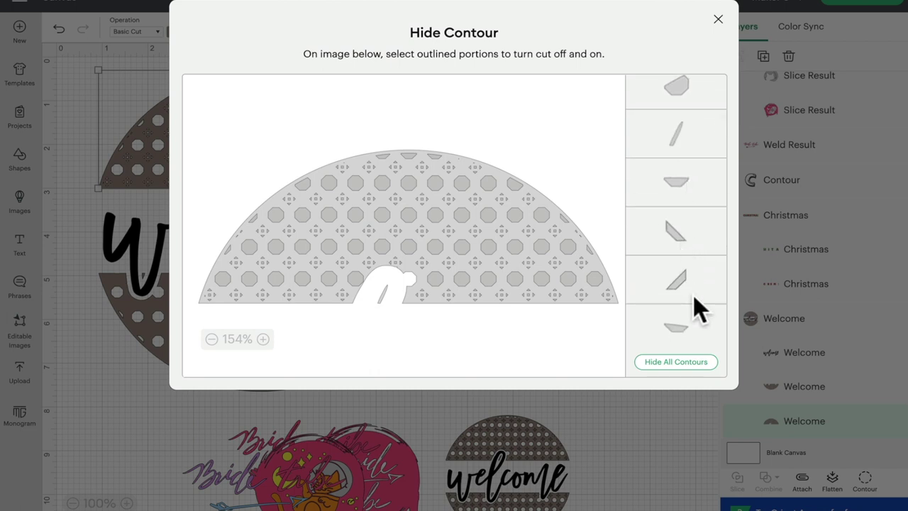
{"action": "left_click", "coordinate": [690, 366]}
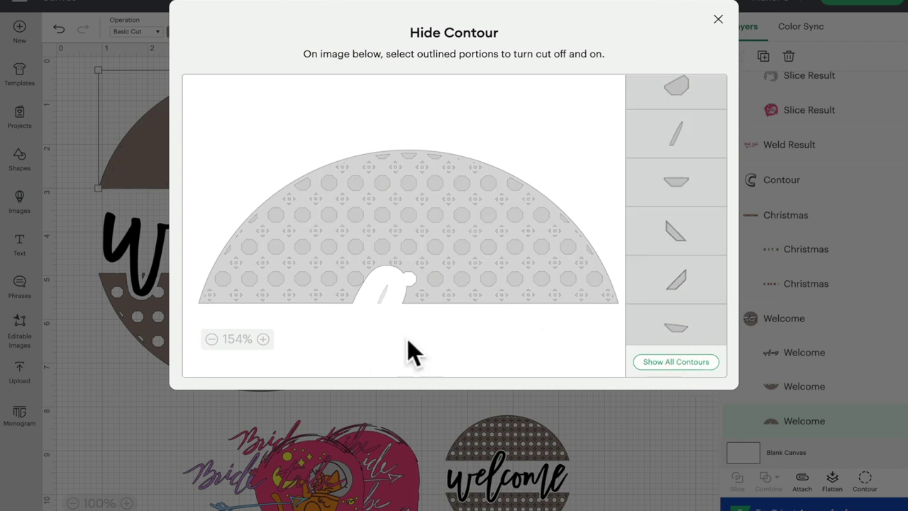
{"action": "scroll", "coordinate": [653, 133], "scroll_direction": "up", "scroll_amount": 5}
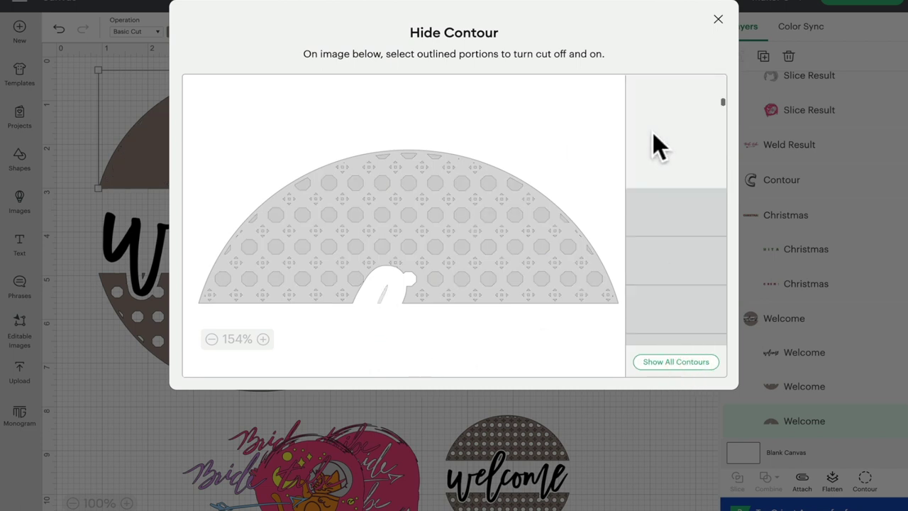
Turn the octagon and edge cutouts of the Welcome circle's upper half back on, leaving the small pattern pieces hidden
{"action": "left_click", "coordinate": [382, 294]}
{"action": "left_click", "coordinate": [354, 277]}
{"action": "left_click", "coordinate": [328, 278]}
{"action": "left_click", "coordinate": [302, 278]}
{"action": "left_click", "coordinate": [276, 278]}
{"action": "left_click", "coordinate": [247, 278]}
{"action": "left_click", "coordinate": [222, 278]}
{"action": "left_click", "coordinate": [227, 246]}
{"action": "left_click", "coordinate": [248, 213]}
{"action": "left_click", "coordinate": [249, 247]}
{"action": "left_click", "coordinate": [274, 246]}
{"action": "left_click", "coordinate": [296, 249]}
{"action": "left_click", "coordinate": [304, 246]}
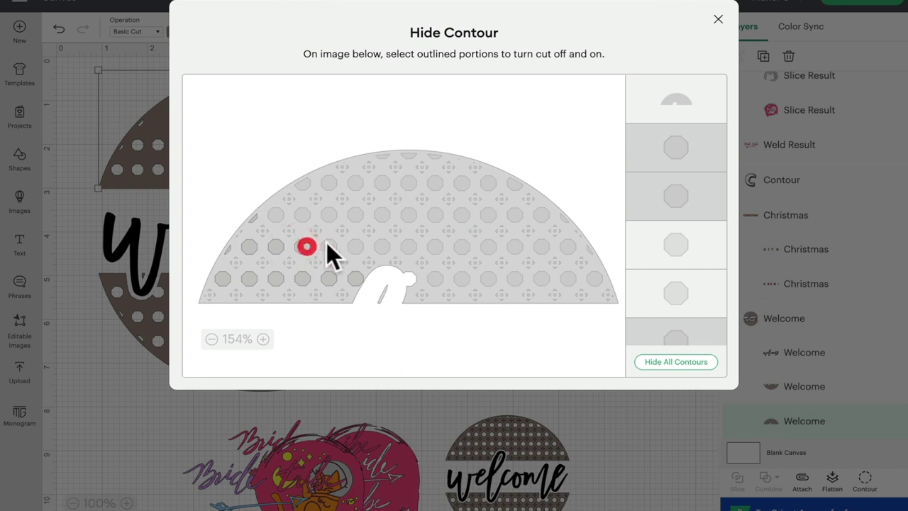
{"action": "left_click", "coordinate": [329, 246]}
{"action": "left_click", "coordinate": [356, 246]}
{"action": "left_click", "coordinate": [381, 246]}
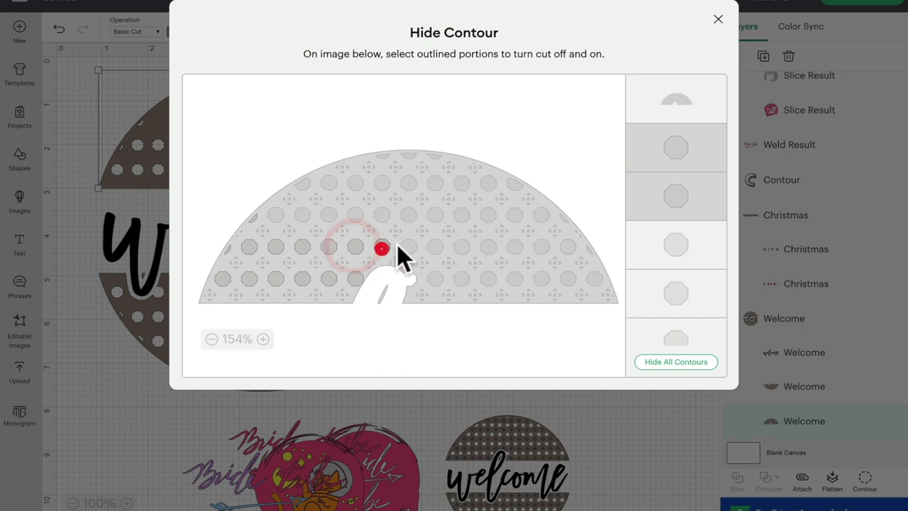
{"action": "left_click", "coordinate": [409, 246]}
{"action": "left_click", "coordinate": [718, 20]}
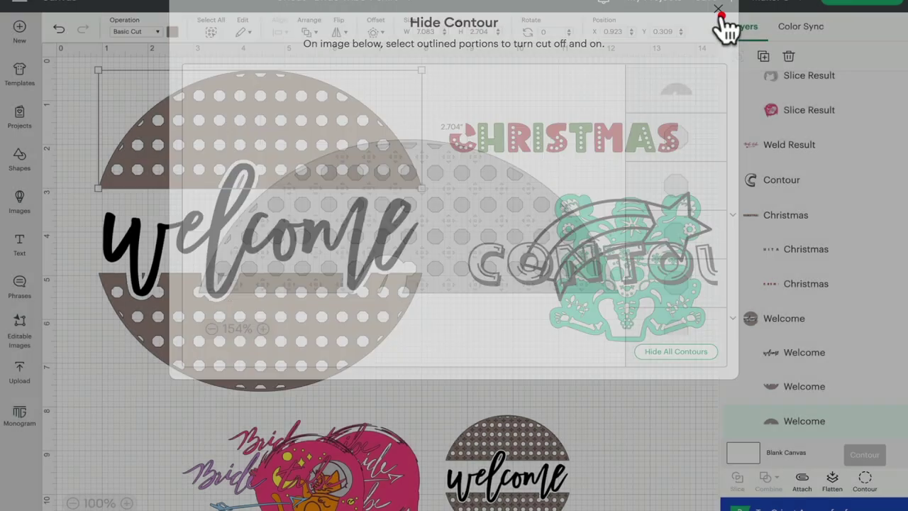
{"action": "left_click", "coordinate": [523, 470]}
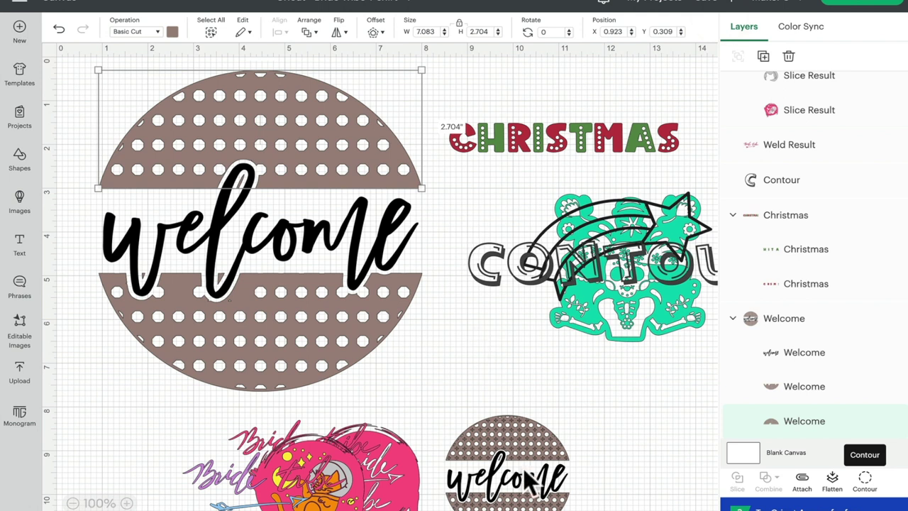
Clear the working area by moving the Welcome circle aside and hide the outermost contour of the smaller shooting star
{"action": "left_click_drag", "start_coordinate": [523, 470], "coordinate": [507, 358]}
{"action": "left_click_drag", "start_coordinate": [547, 293], "coordinate": [656, 110]}
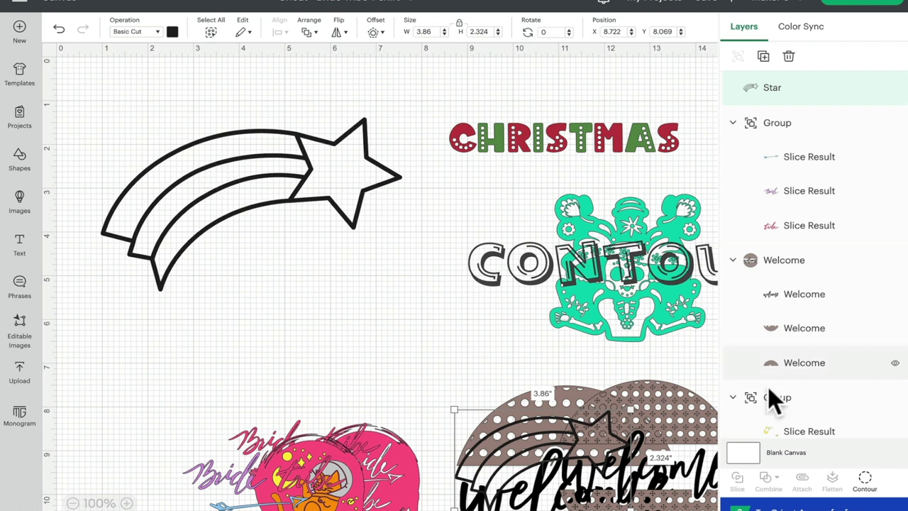
{"action": "left_click", "coordinate": [866, 480]}
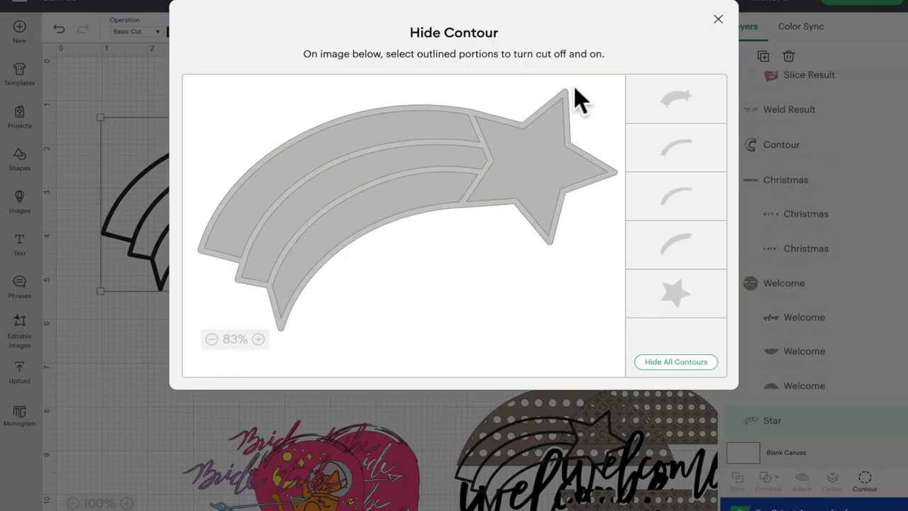
{"action": "left_click", "coordinate": [575, 89]}
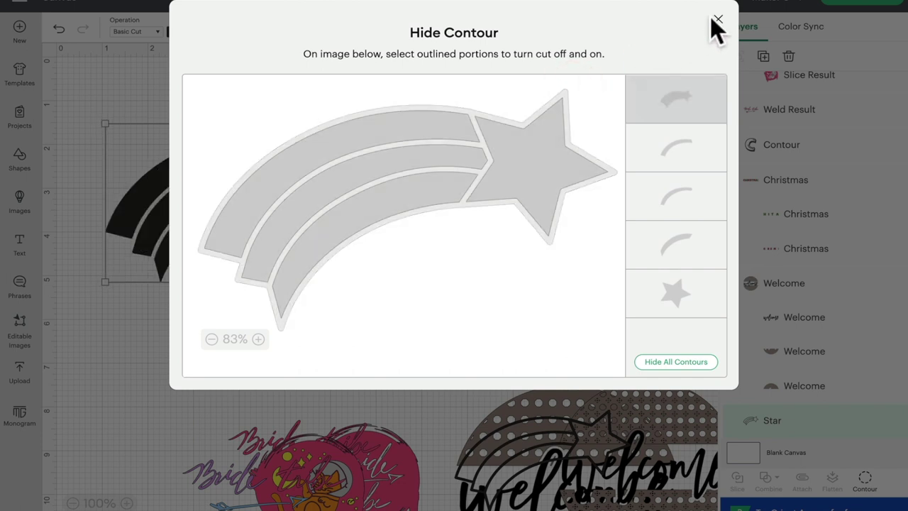
{"action": "left_click", "coordinate": [719, 19]}
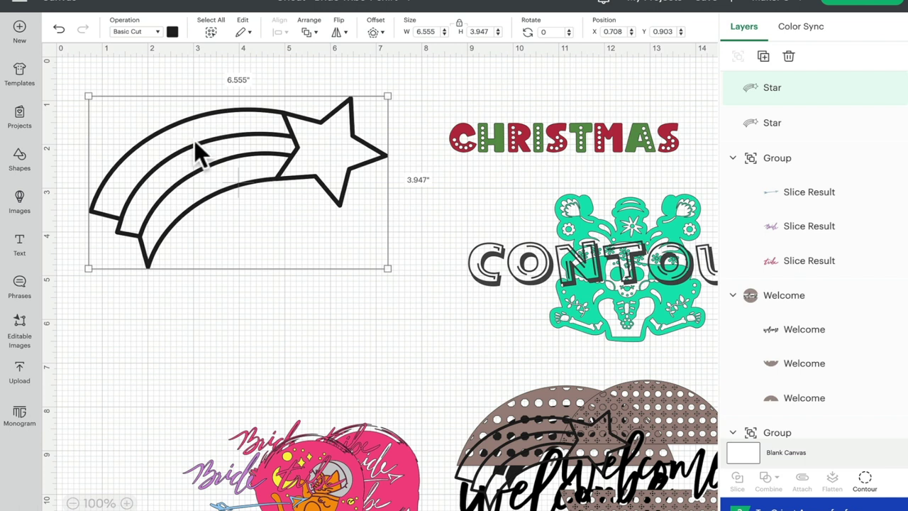
Duplicate the large shooting star outline into five overlapping copies and center them on one another
{"action": "left_click", "coordinate": [764, 58]}
{"action": "left_click", "coordinate": [764, 59]}
{"action": "left_click", "coordinate": [764, 58]}
{"action": "left_click_drag", "start_coordinate": [332, 320], "coordinate": [206, 200]}
{"action": "left_click", "coordinate": [271, 348]}
{"action": "left_click_drag", "start_coordinate": [170, 349], "coordinate": [243, 176]}
{"action": "left_click_drag", "start_coordinate": [259, 142], "coordinate": [274, 137]}
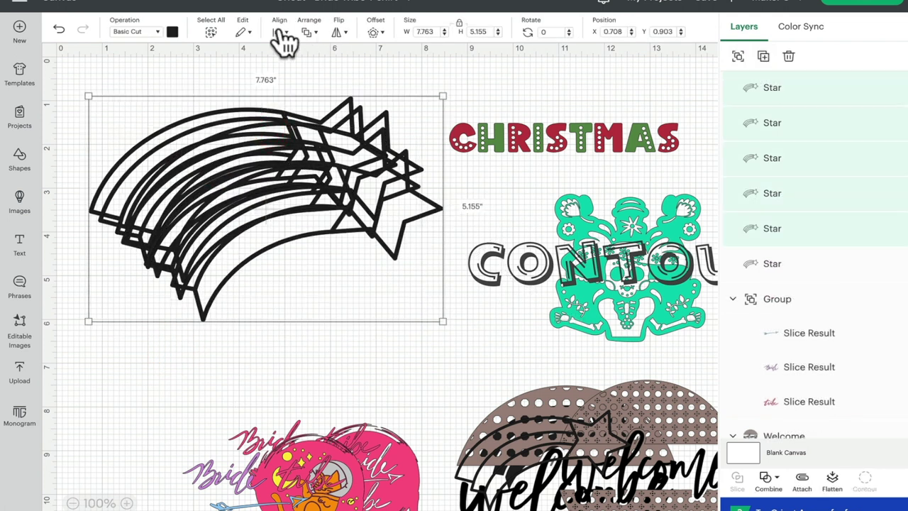
{"action": "left_click", "coordinate": [278, 31]}
{"action": "left_click", "coordinate": [317, 160]}
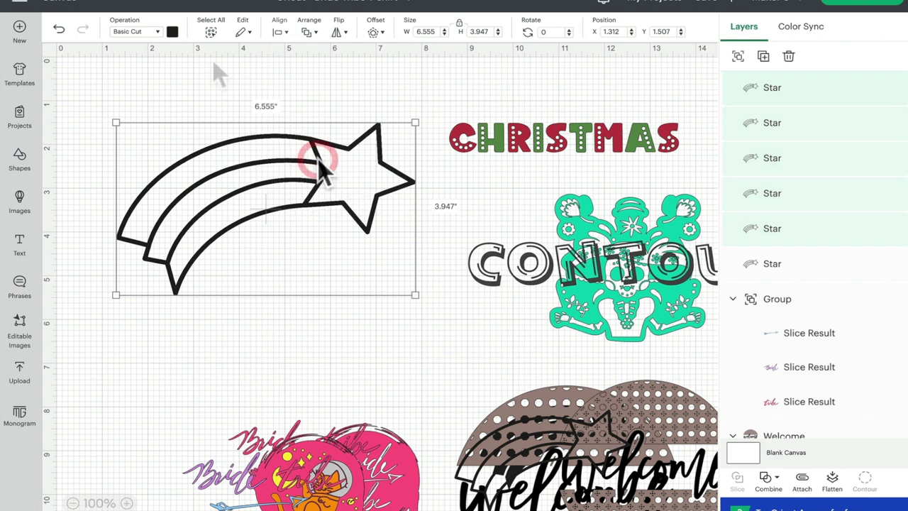
Recolor the top outlined shooting star copy yellow and hide every contour except the star
{"action": "left_click", "coordinate": [173, 32]}
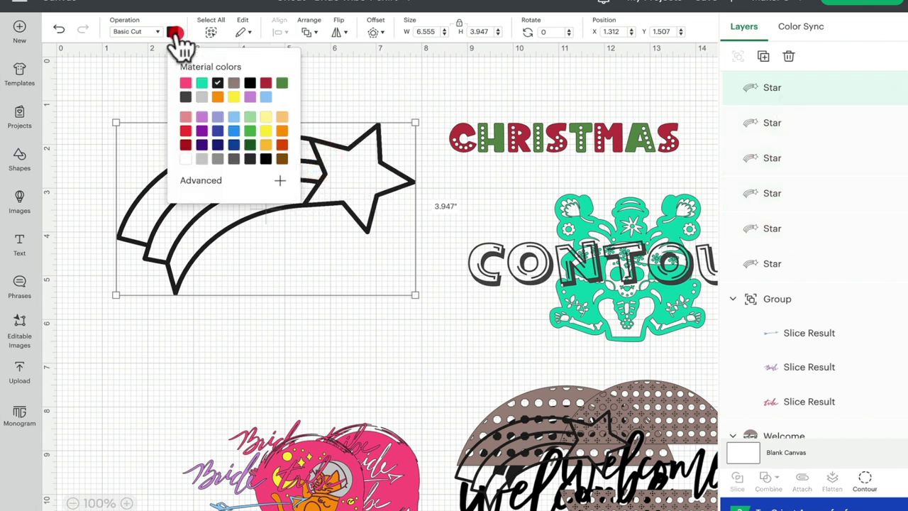
{"action": "left_click", "coordinate": [265, 130]}
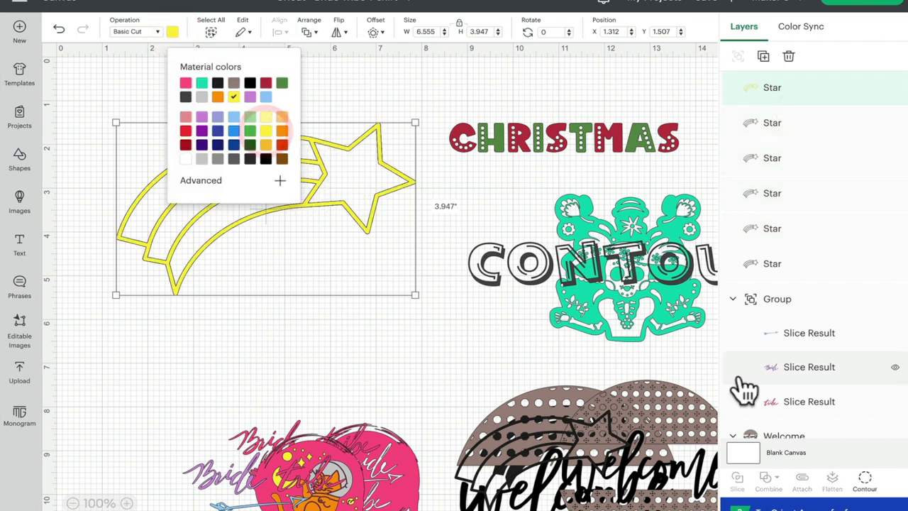
{"action": "left_click", "coordinate": [867, 486]}
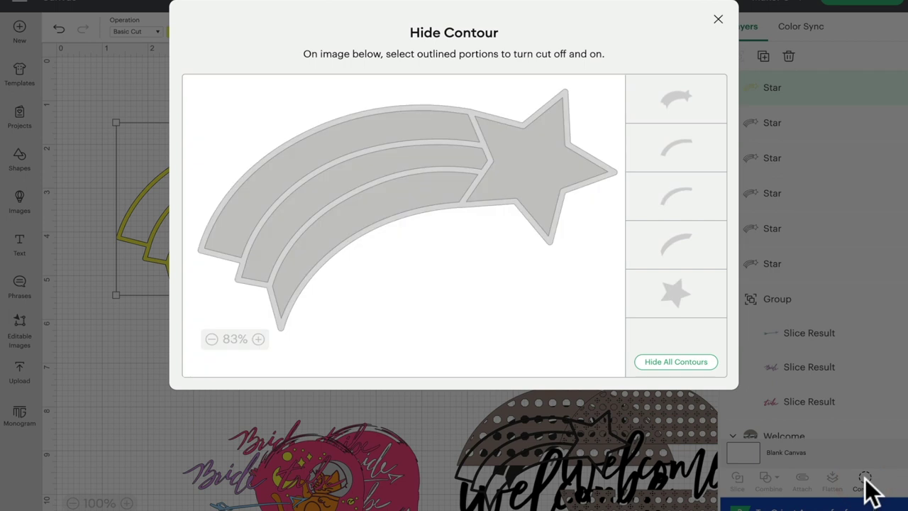
{"action": "left_click", "coordinate": [705, 368]}
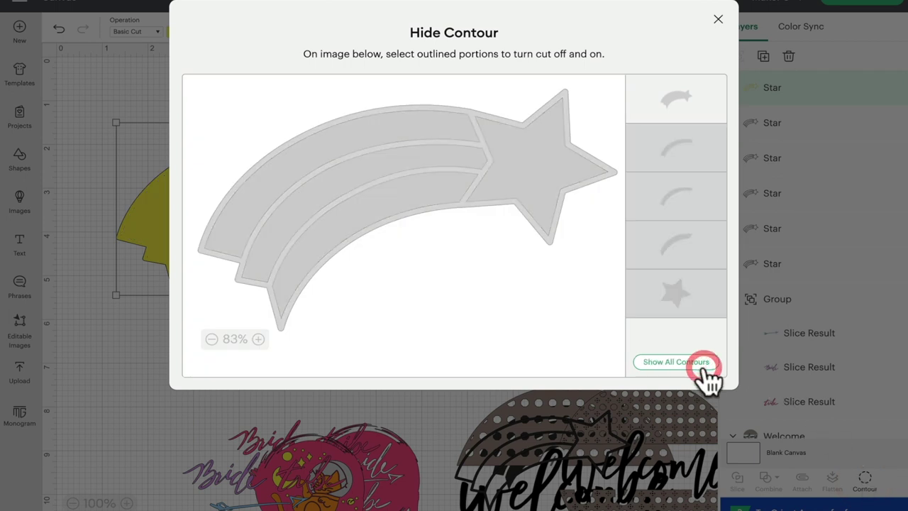
{"action": "left_click", "coordinate": [564, 158]}
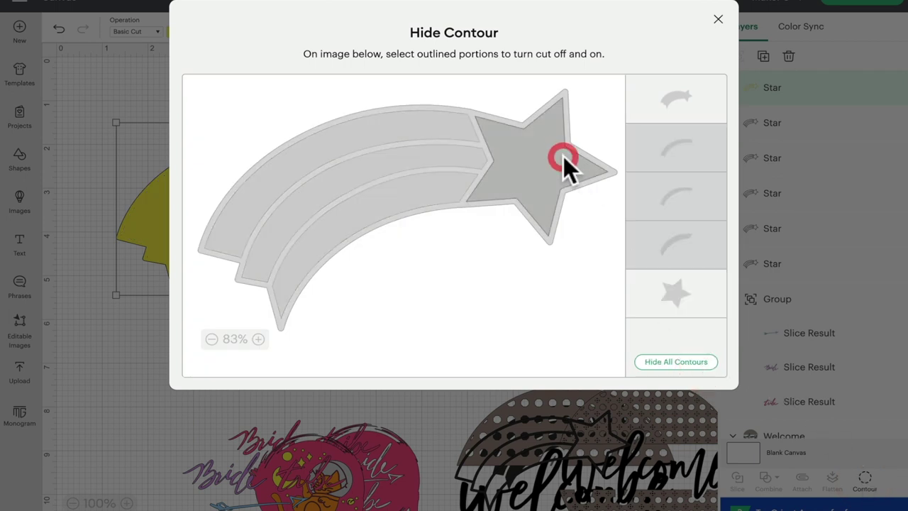
{"action": "left_click", "coordinate": [689, 91]}
{"action": "left_click", "coordinate": [718, 19]}
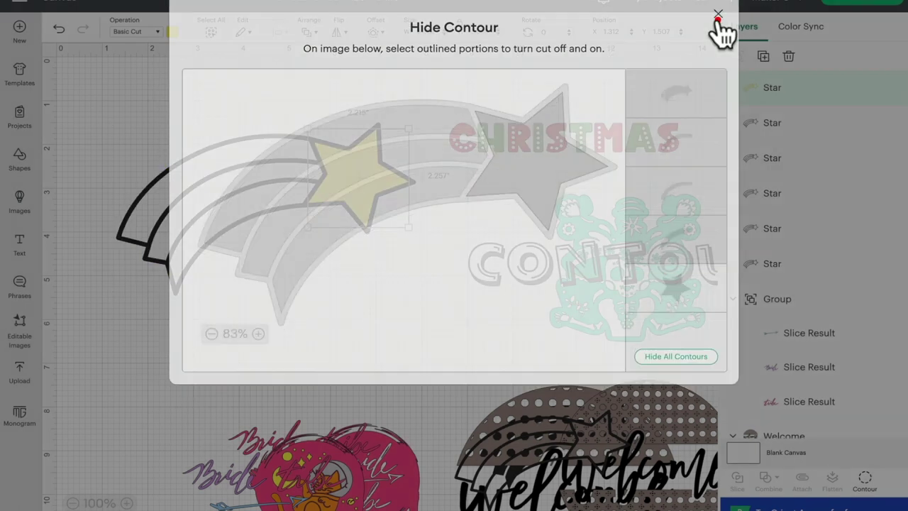
Recolor the second outlined shooting star copy a custom turquoise
{"action": "left_click", "coordinate": [778, 126]}
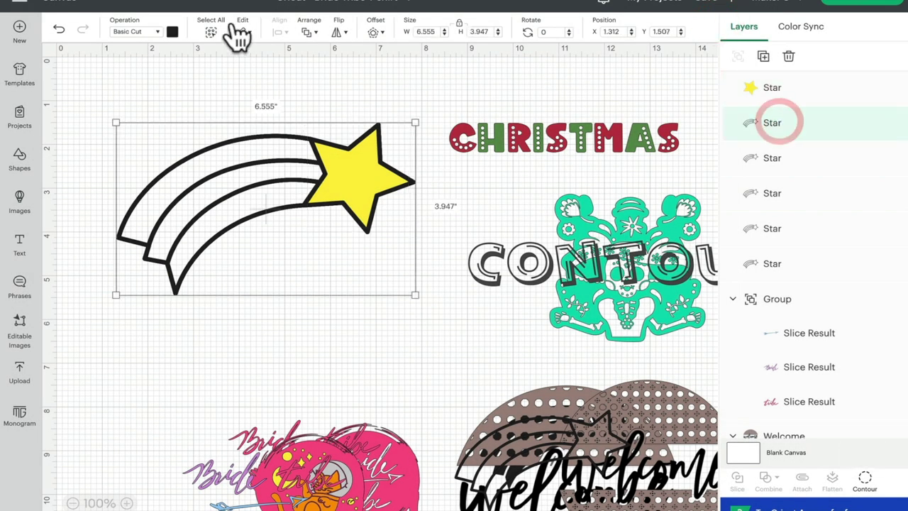
{"action": "left_click", "coordinate": [172, 32]}
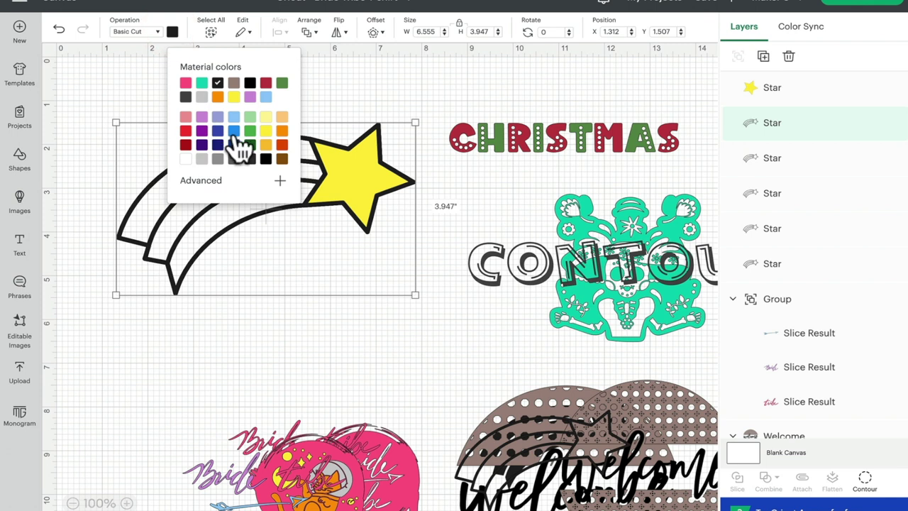
{"action": "left_click", "coordinate": [250, 185]}
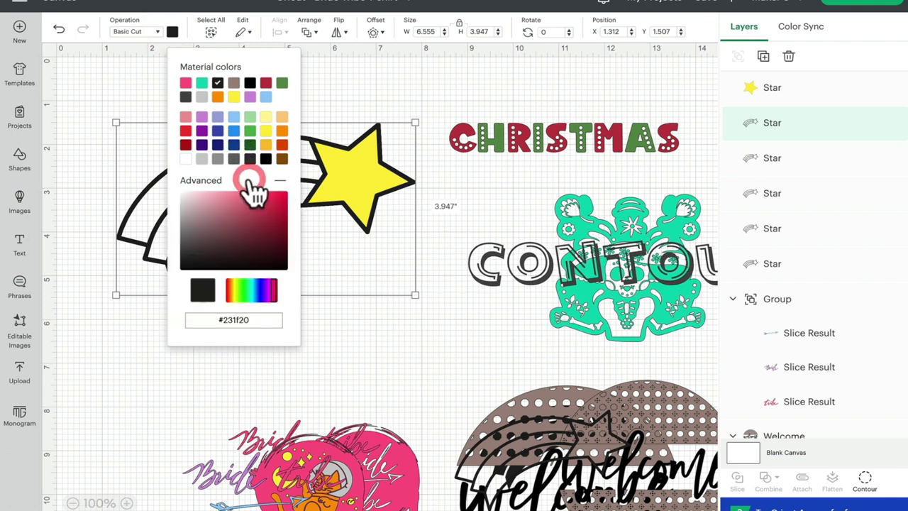
{"action": "left_click", "coordinate": [251, 290]}
{"action": "left_click_drag", "start_coordinate": [266, 235], "coordinate": [273, 196]}
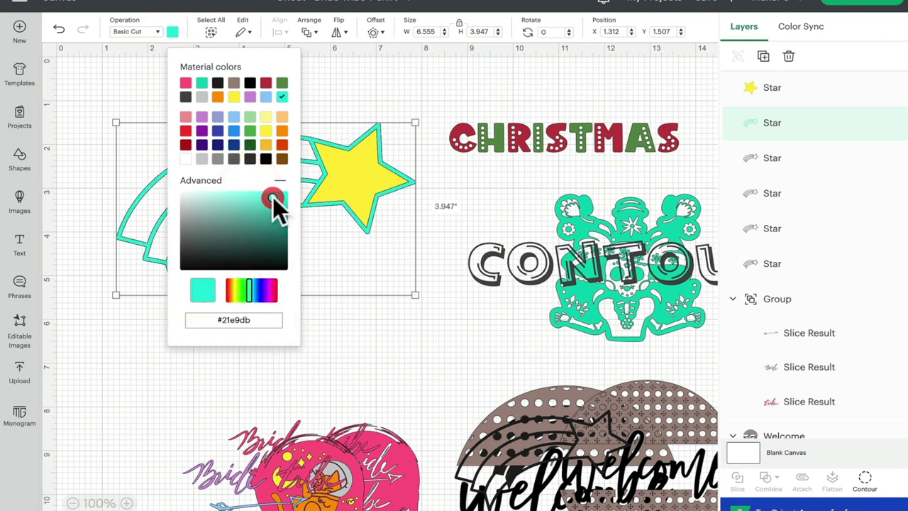
Hide all contours of the turquoise copy except the outermost tail stripe
{"action": "left_click", "coordinate": [871, 488]}
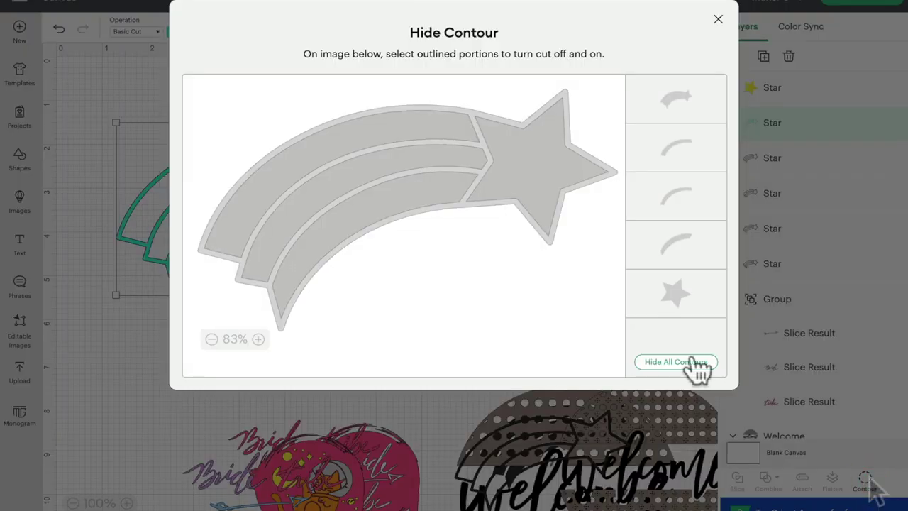
{"action": "left_click", "coordinate": [694, 362]}
{"action": "left_click", "coordinate": [365, 138]}
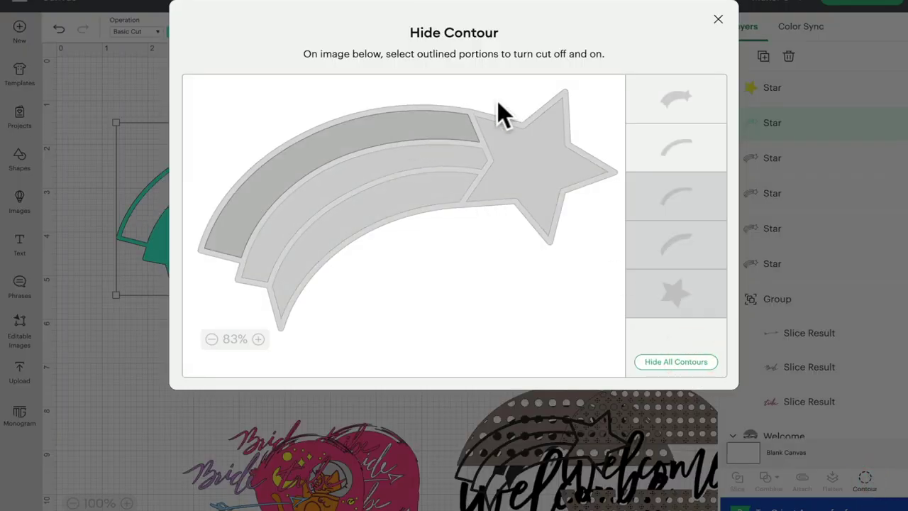
{"action": "left_click", "coordinate": [570, 88]}
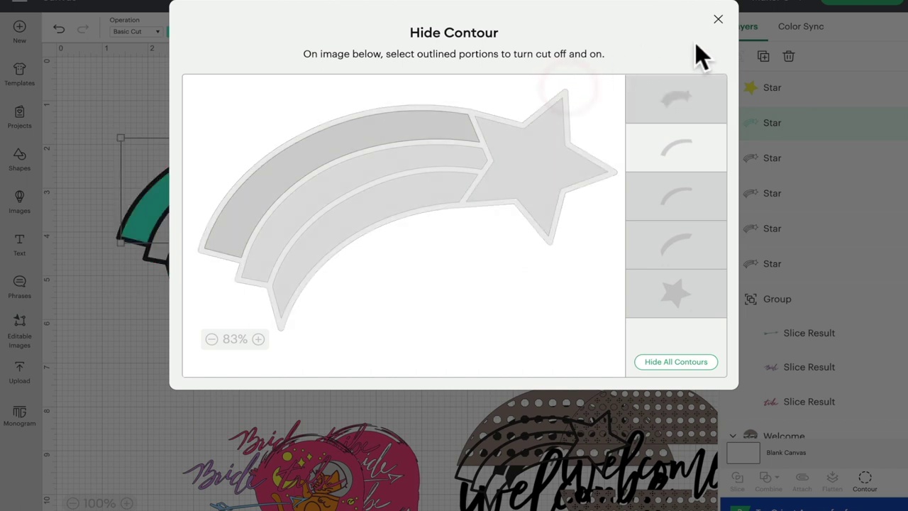
{"action": "left_click", "coordinate": [718, 19]}
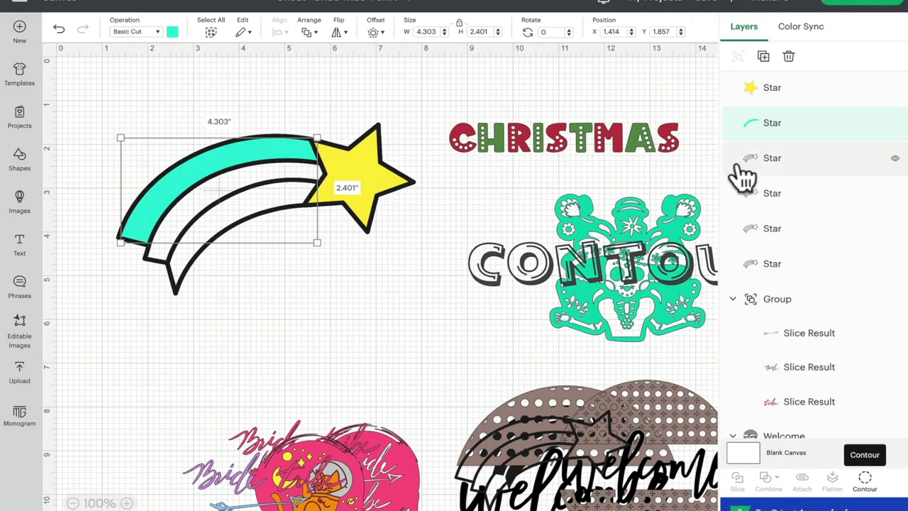
Open the color choices for the third outlined shooting star copy
{"action": "left_click", "coordinate": [768, 161]}
{"action": "left_click", "coordinate": [172, 31]}
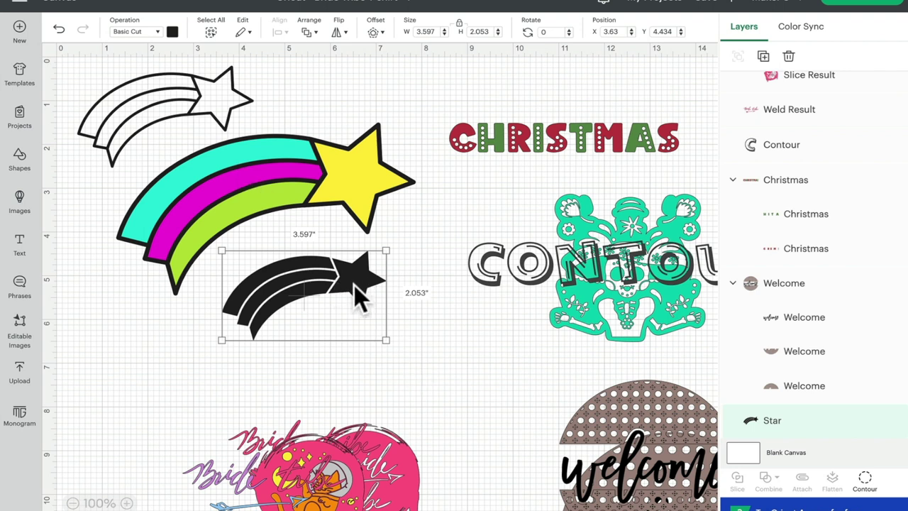
Make four duplicates of the solid black shooting star and center them on one another
{"action": "left_click_drag", "start_coordinate": [354, 285], "coordinate": [335, 261]}
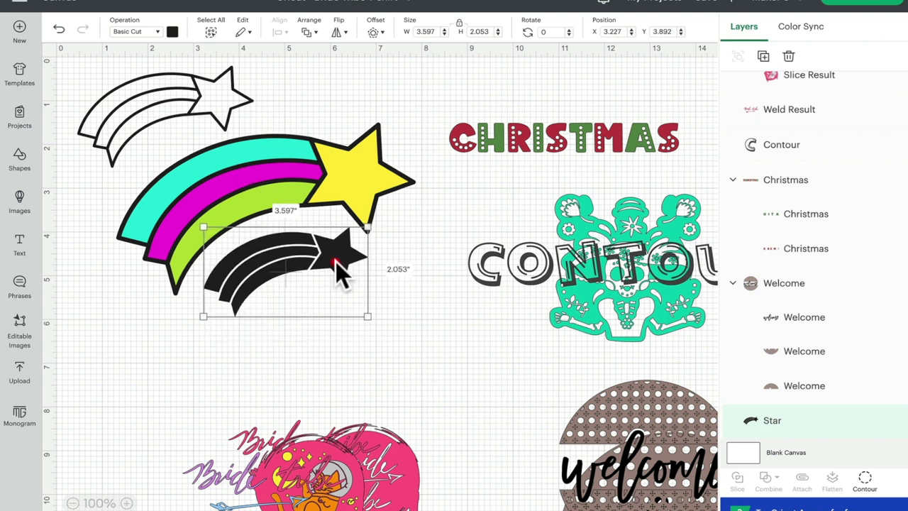
{"action": "left_click", "coordinate": [765, 57]}
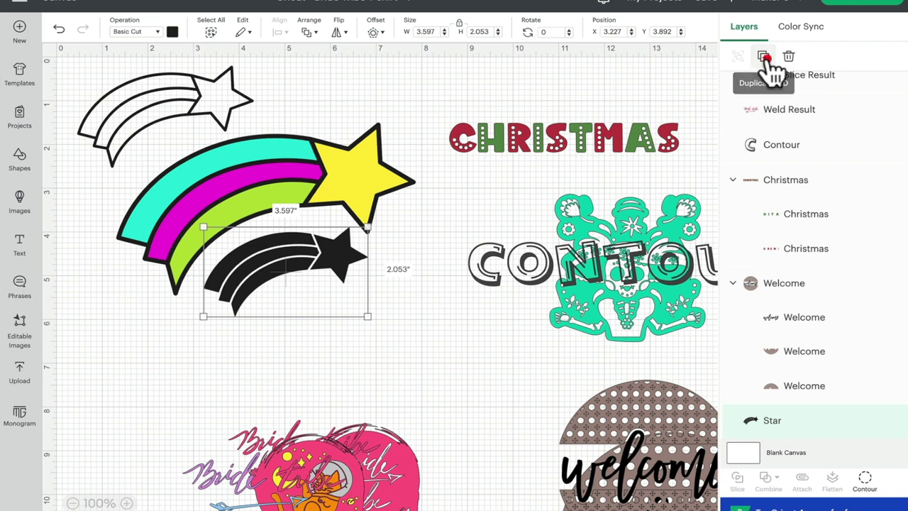
{"action": "left_click_drag", "start_coordinate": [408, 397], "coordinate": [404, 301]}
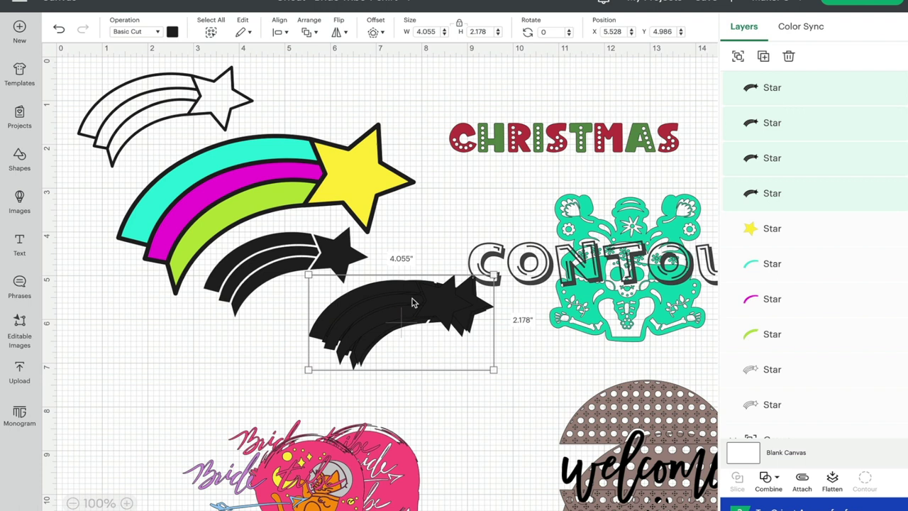
{"action": "left_click", "coordinate": [286, 32]}
{"action": "left_click", "coordinate": [324, 157]}
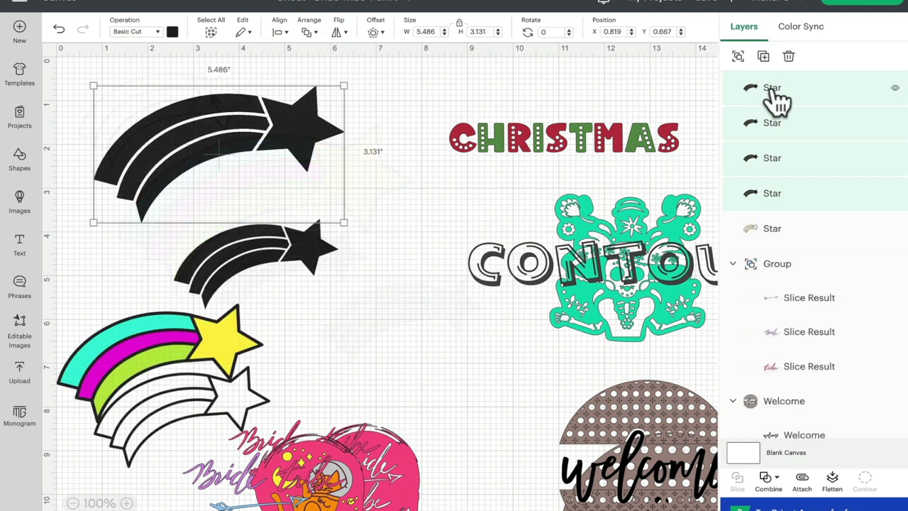
Recolor the top solid shooting star copy a custom bright yellow
{"action": "left_click", "coordinate": [773, 90]}
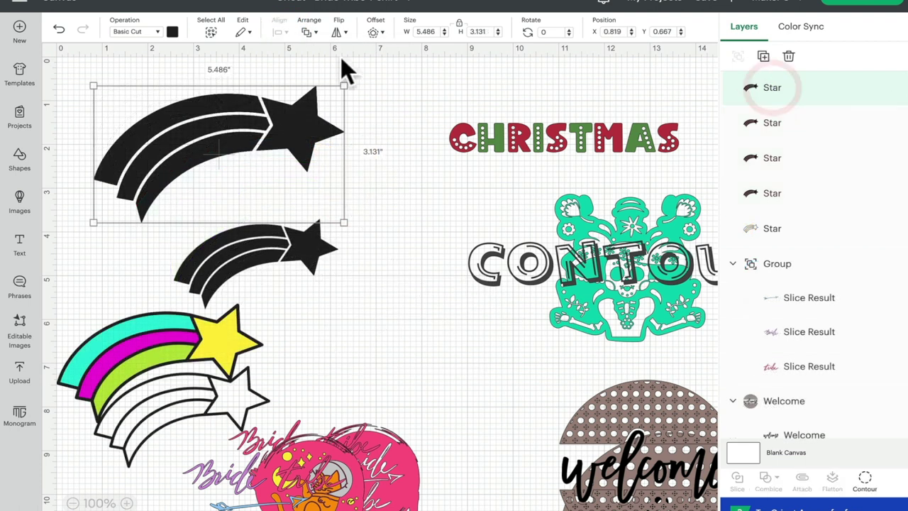
{"action": "left_click", "coordinate": [173, 32]}
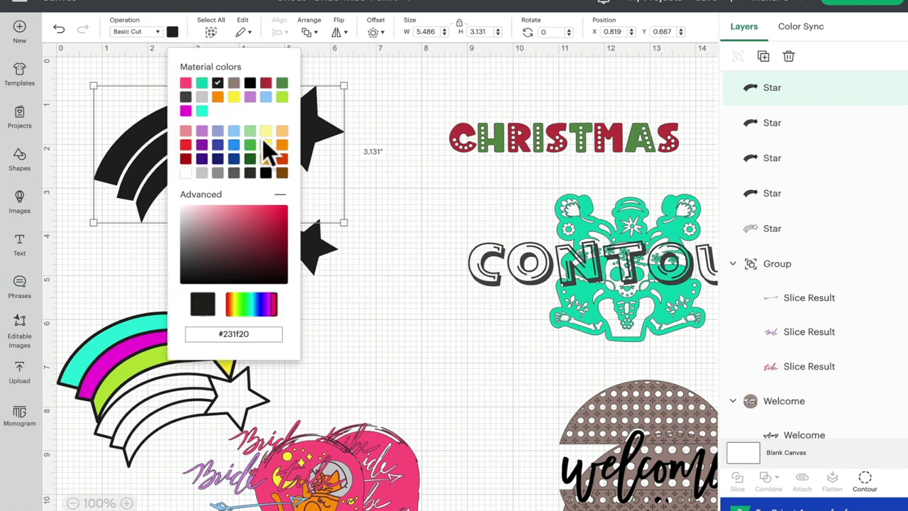
{"action": "left_click", "coordinate": [247, 312]}
{"action": "left_click_drag", "start_coordinate": [247, 312], "coordinate": [237, 305]}
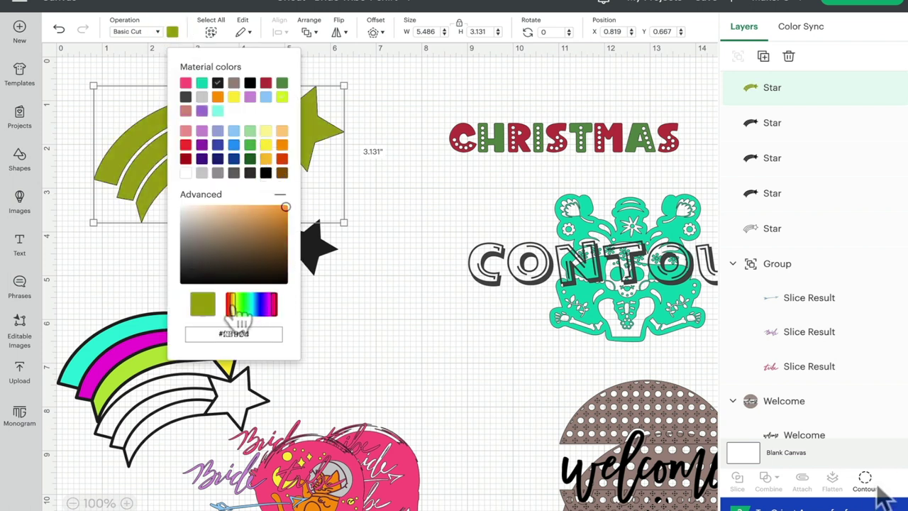
Hide the three tail stripe contours of the bright yellow copy, leaving only the star
{"action": "left_click", "coordinate": [865, 479]}
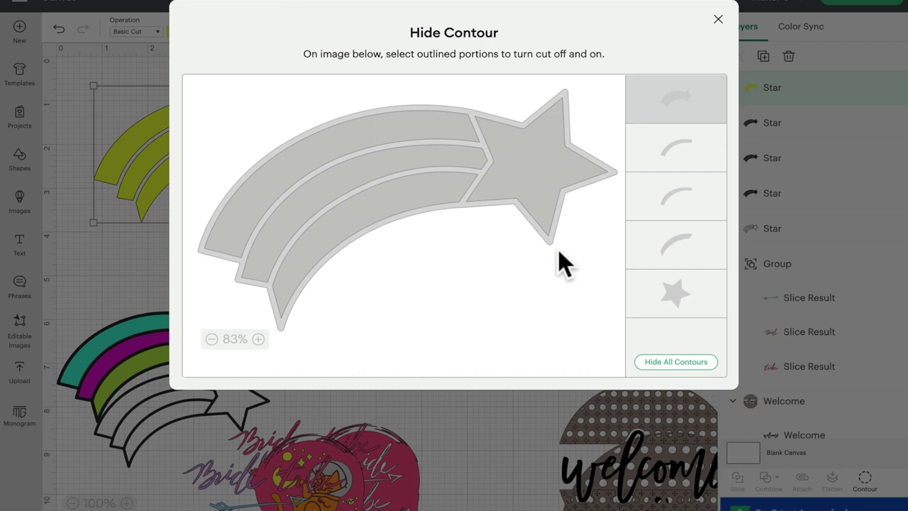
{"action": "left_click", "coordinate": [406, 117]}
{"action": "left_click", "coordinate": [402, 157]}
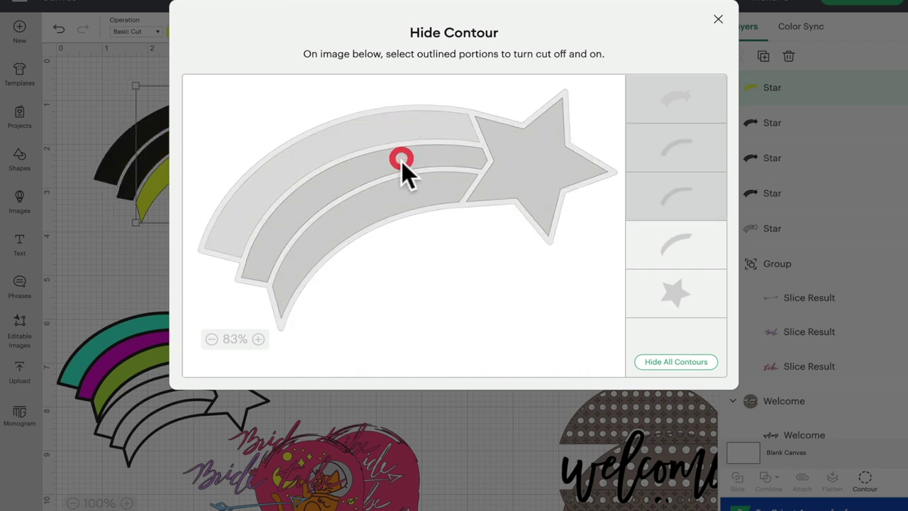
{"action": "left_click", "coordinate": [403, 199]}
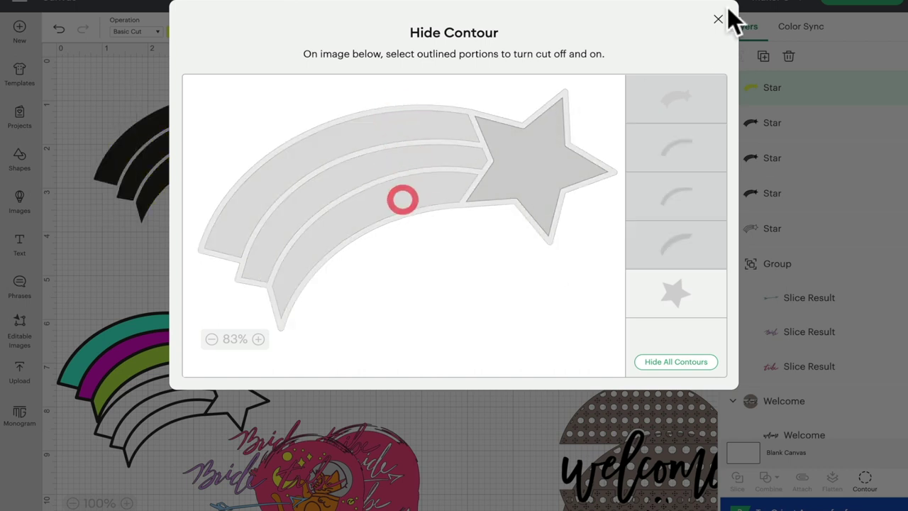
{"action": "left_click", "coordinate": [718, 20]}
Recolor the second solid shooting star copy purple and open its contours for editing
{"action": "left_click", "coordinate": [781, 126]}
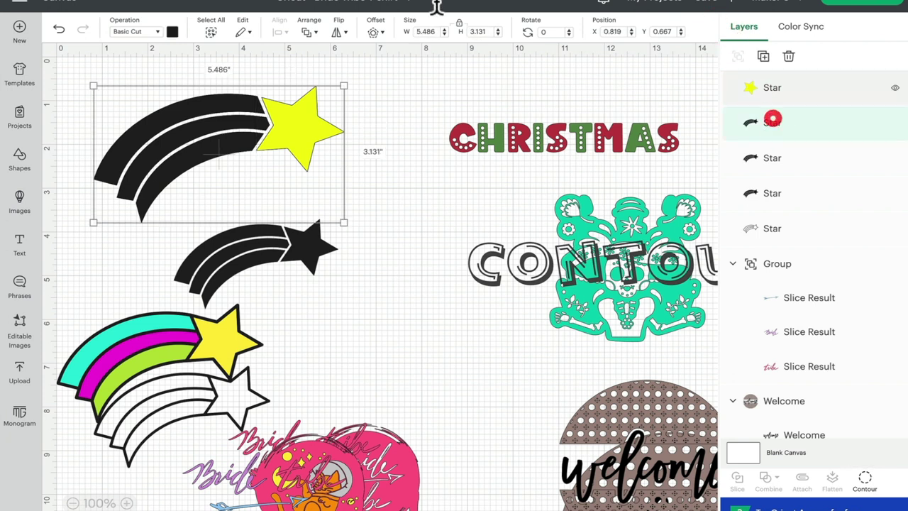
{"action": "left_click", "coordinate": [172, 31]}
{"action": "left_click", "coordinate": [281, 96]}
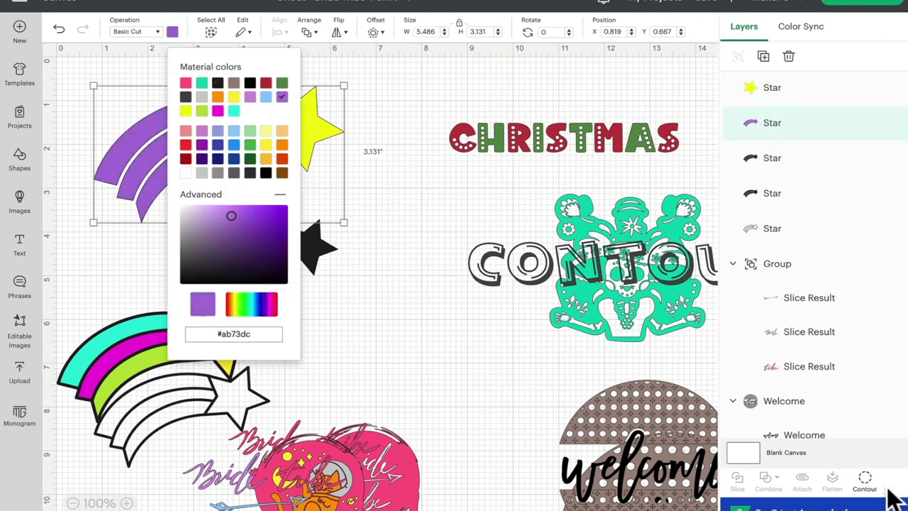
{"action": "left_click", "coordinate": [866, 481]}
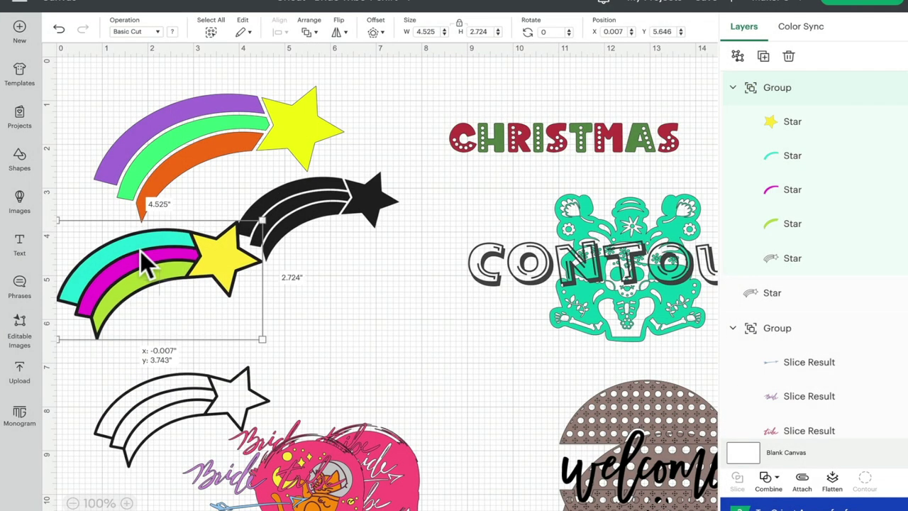
Reposition the finished multicolored shooting star group and the plain shooting star outline on the canvas
{"action": "left_click", "coordinate": [142, 253]}
{"action": "left_click_drag", "start_coordinate": [184, 393], "coordinate": [333, 286]}
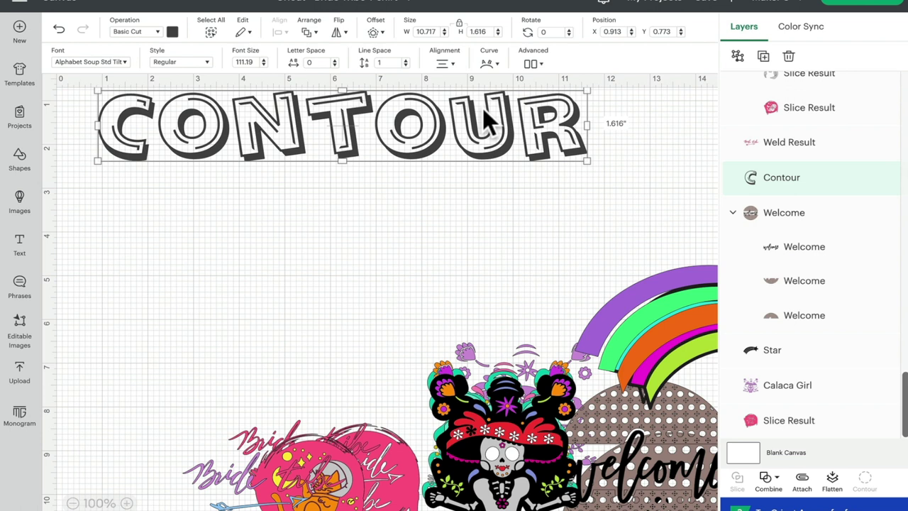
Duplicate the CONTOUR text twice and stack the two copies below the original
{"action": "left_click", "coordinate": [767, 59]}
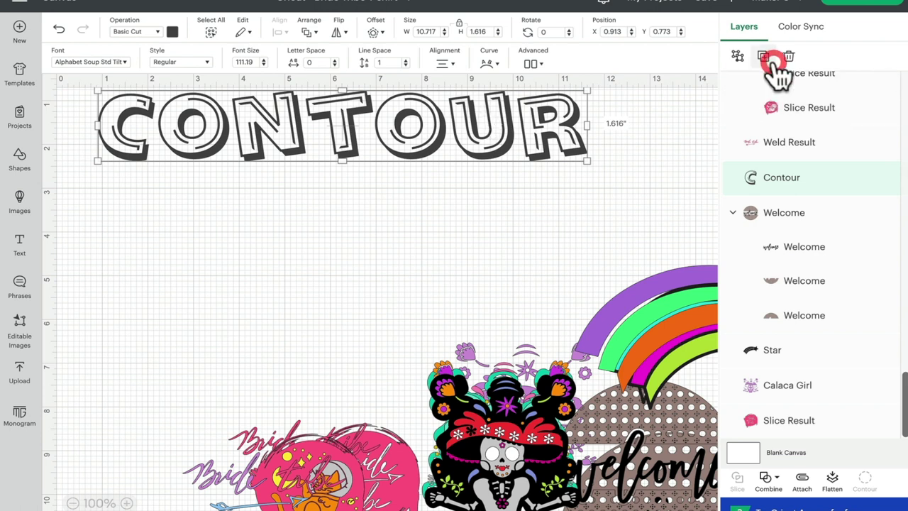
{"action": "left_click", "coordinate": [766, 60]}
{"action": "left_click_drag", "start_coordinate": [483, 345], "coordinate": [401, 216]}
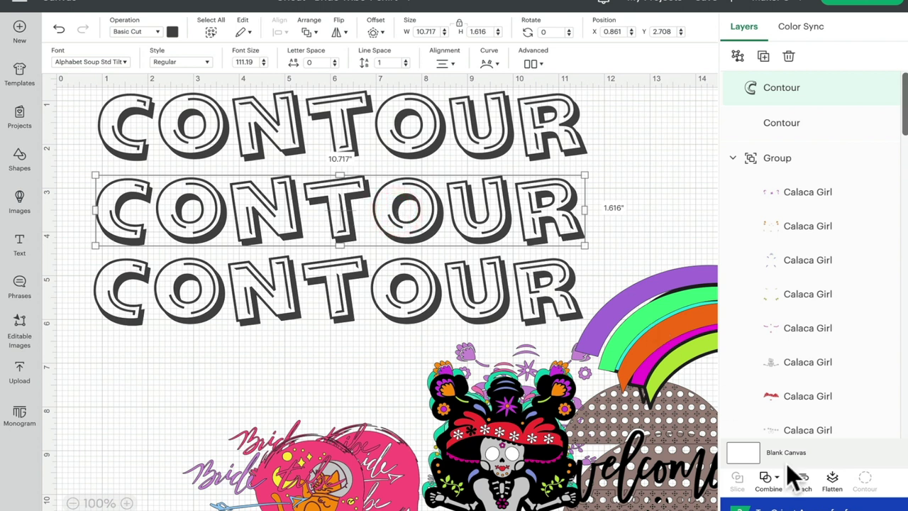
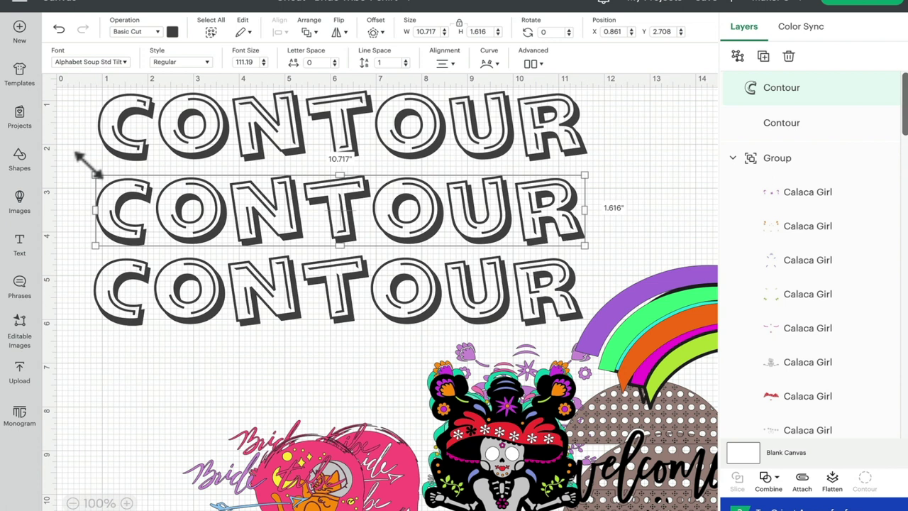
Weld the middle CONTOUR text into a single shape
{"action": "left_click", "coordinate": [418, 119]}
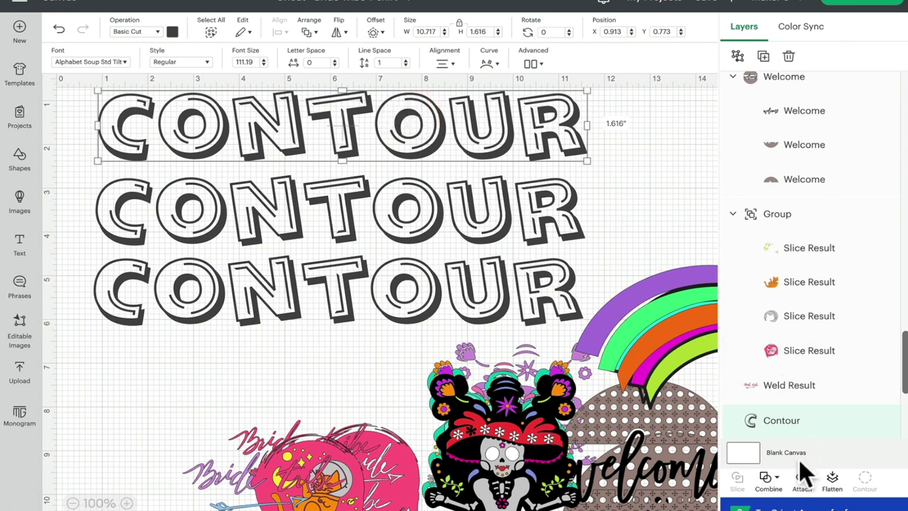
{"action": "left_click", "coordinate": [486, 212]}
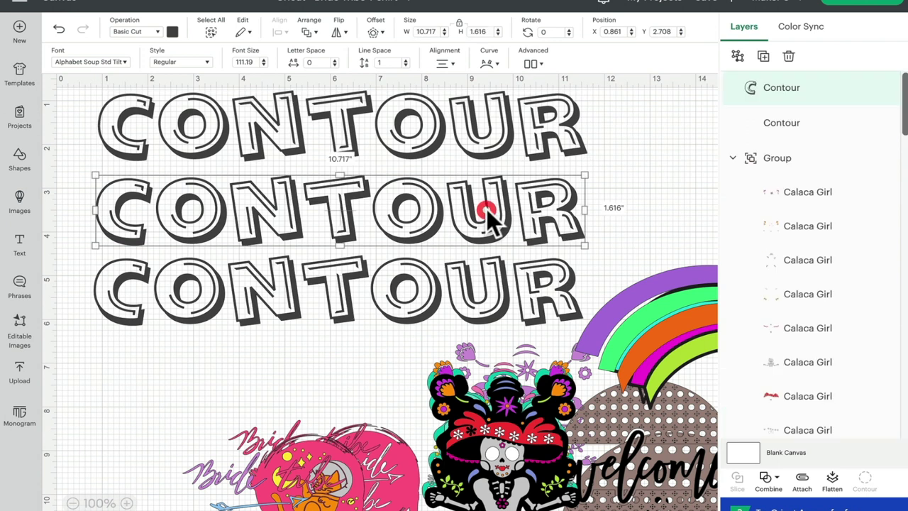
{"action": "left_click", "coordinate": [769, 478]}
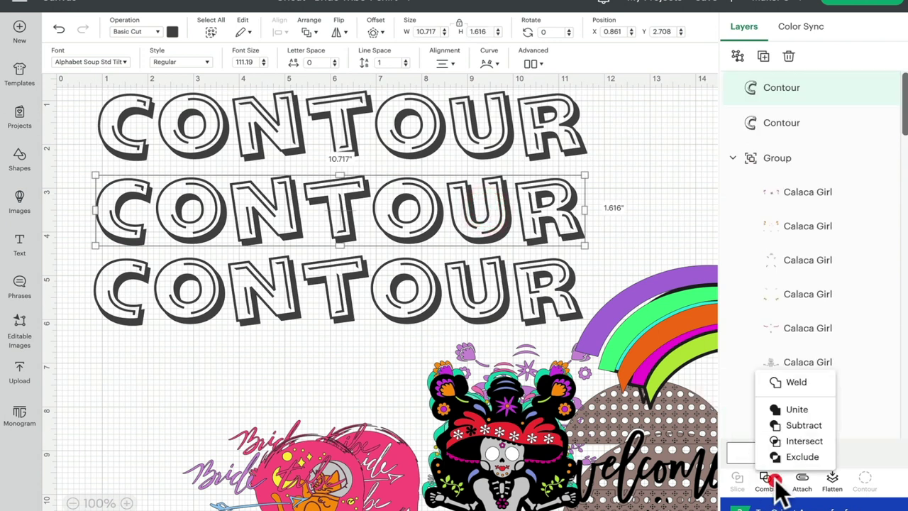
{"action": "left_click", "coordinate": [801, 386]}
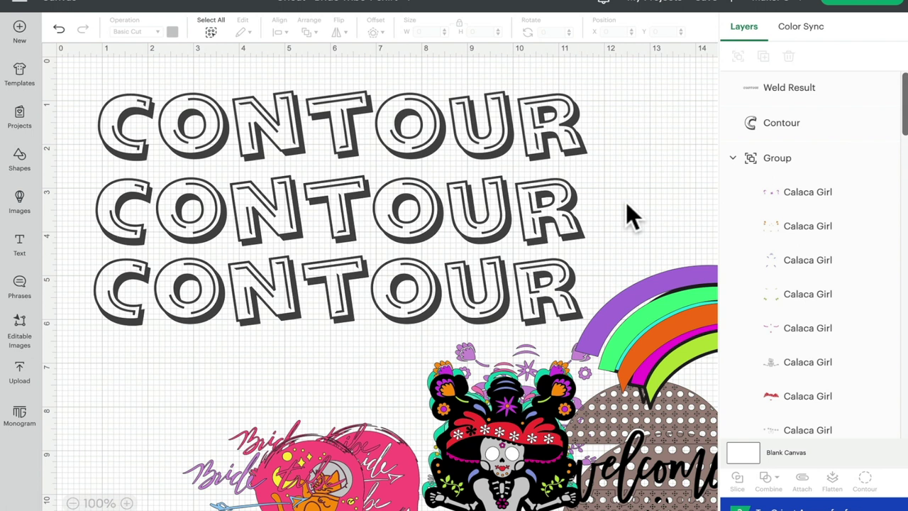
Try to combine the lowest CONTOUR text with Unite, and undo the Unite
{"action": "left_click", "coordinate": [417, 287]}
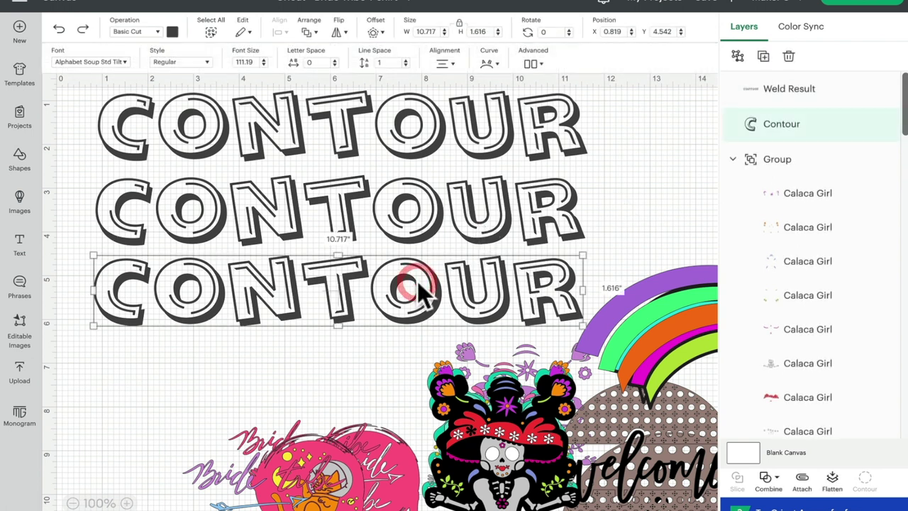
{"action": "left_click", "coordinate": [768, 479]}
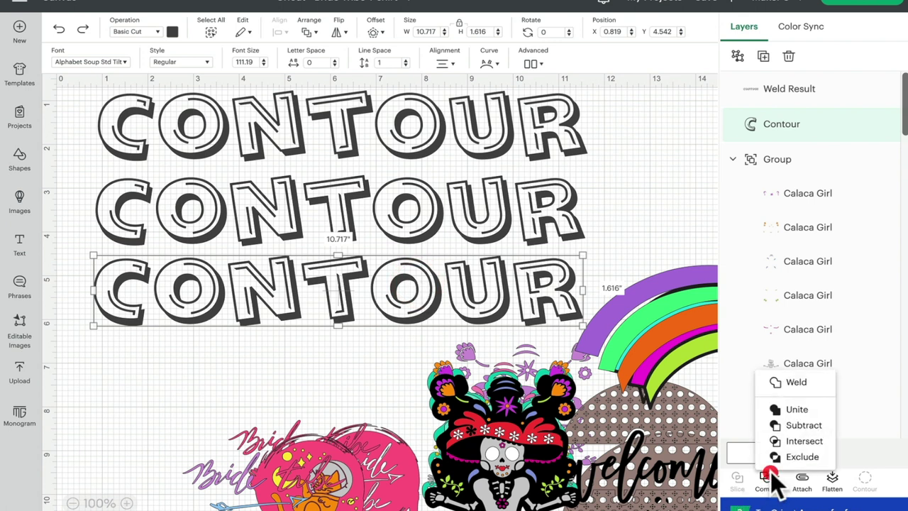
{"action": "left_click", "coordinate": [794, 412]}
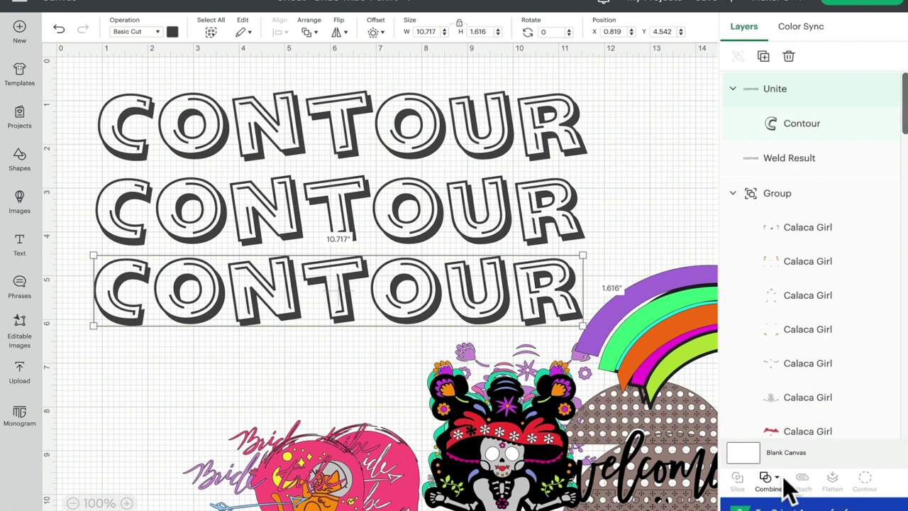
{"action": "left_click", "coordinate": [777, 481]}
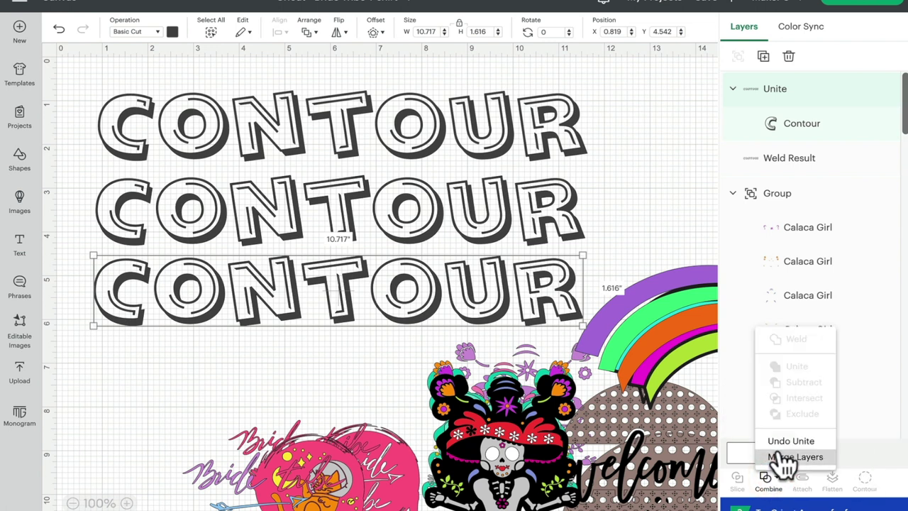
{"action": "left_click", "coordinate": [786, 440]}
Weld the lowest CONTOUR text into a single shape and select the result
{"action": "left_click", "coordinate": [768, 479]}
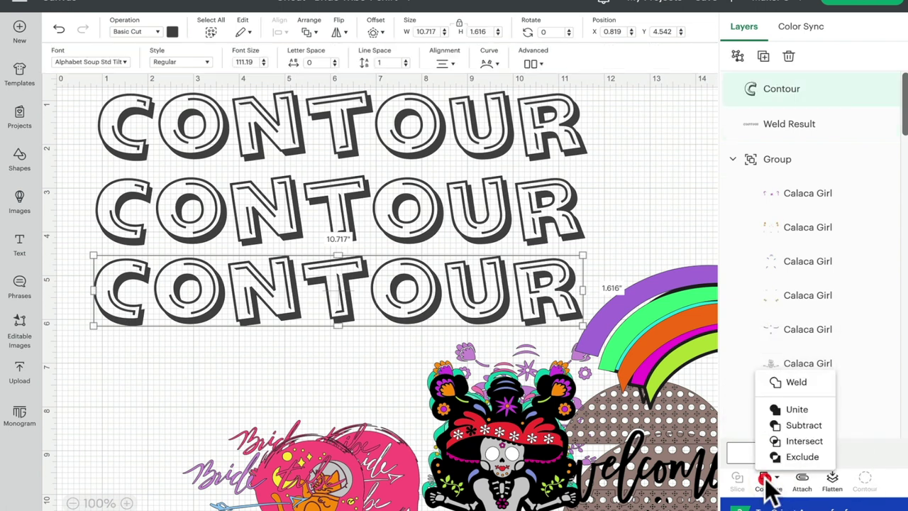
{"action": "left_click", "coordinate": [784, 384]}
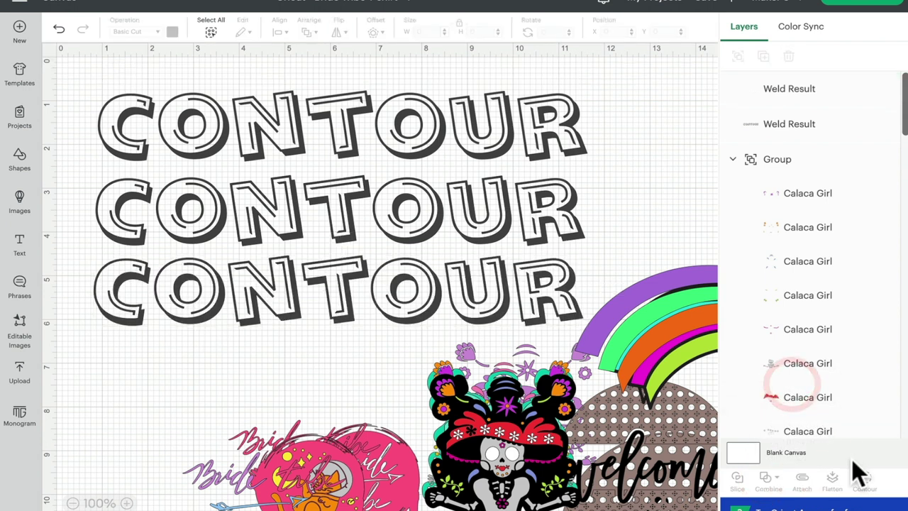
{"action": "left_click", "coordinate": [543, 297]}
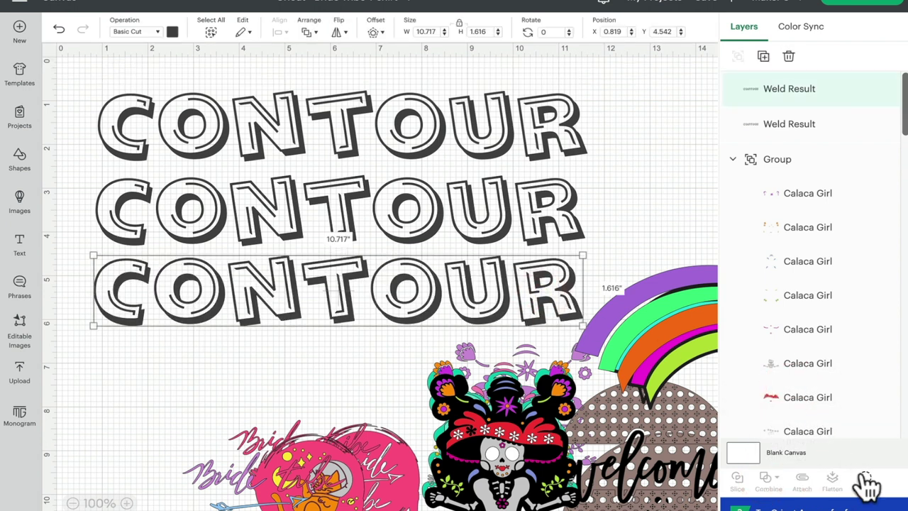
Hide the inner highlight line contours in the C, first O and N of the middle welded CONTOUR word
{"action": "left_click", "coordinate": [426, 210]}
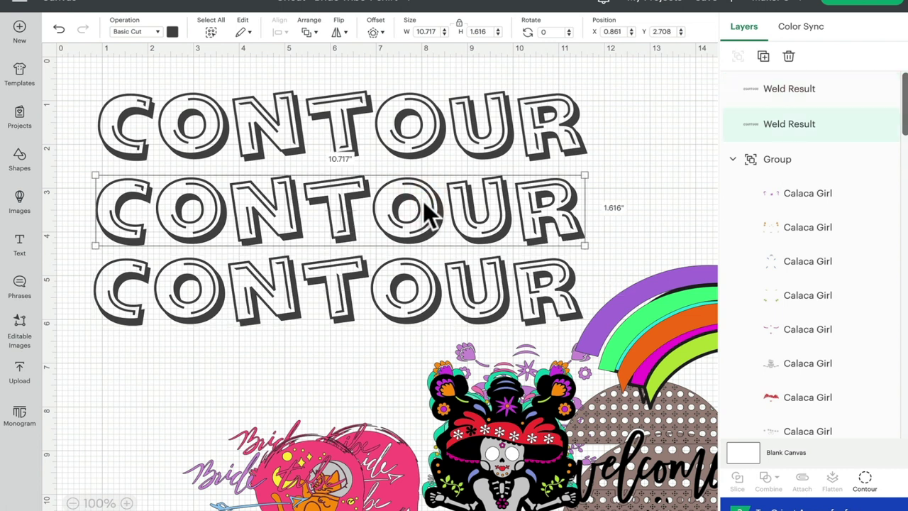
{"action": "left_click", "coordinate": [865, 479]}
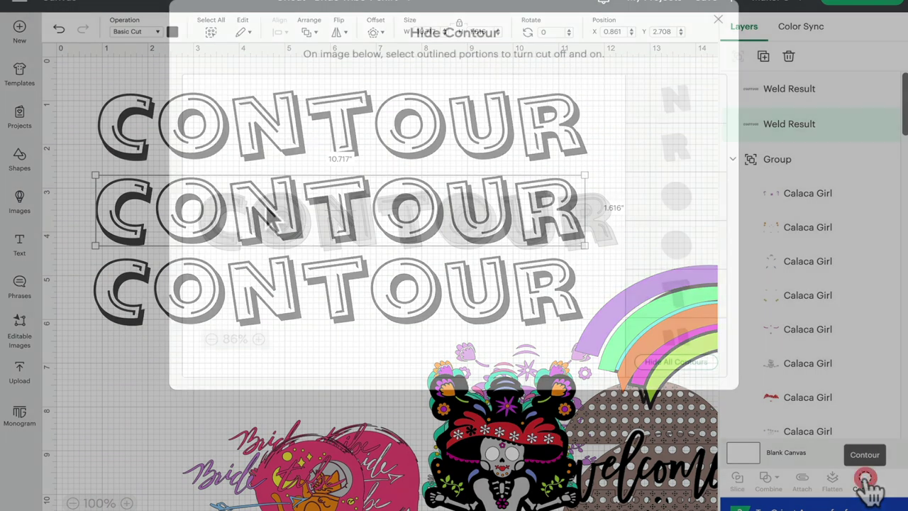
{"action": "left_click", "coordinate": [240, 201]}
{"action": "left_click", "coordinate": [215, 229]}
{"action": "left_click", "coordinate": [292, 198]}
{"action": "left_click", "coordinate": [269, 230]}
{"action": "left_click", "coordinate": [333, 233]}
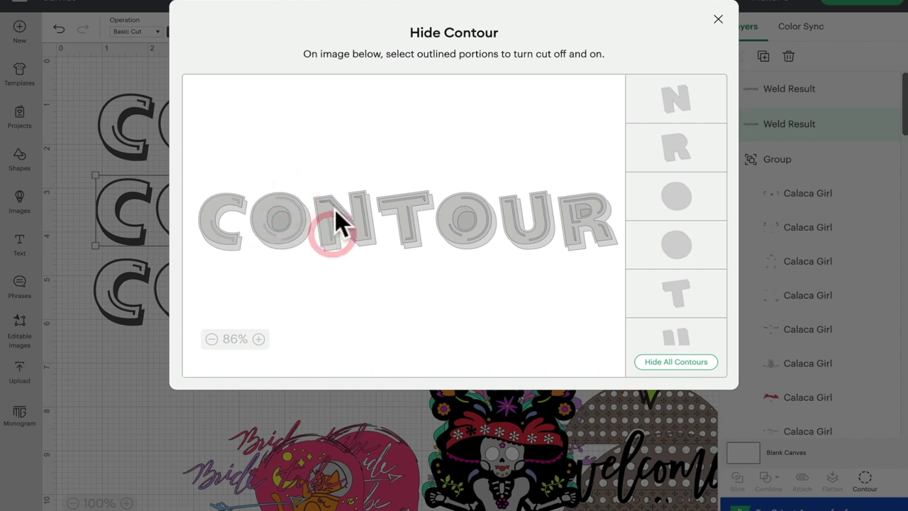
{"action": "left_click", "coordinate": [334, 202]}
{"action": "left_click", "coordinate": [365, 206]}
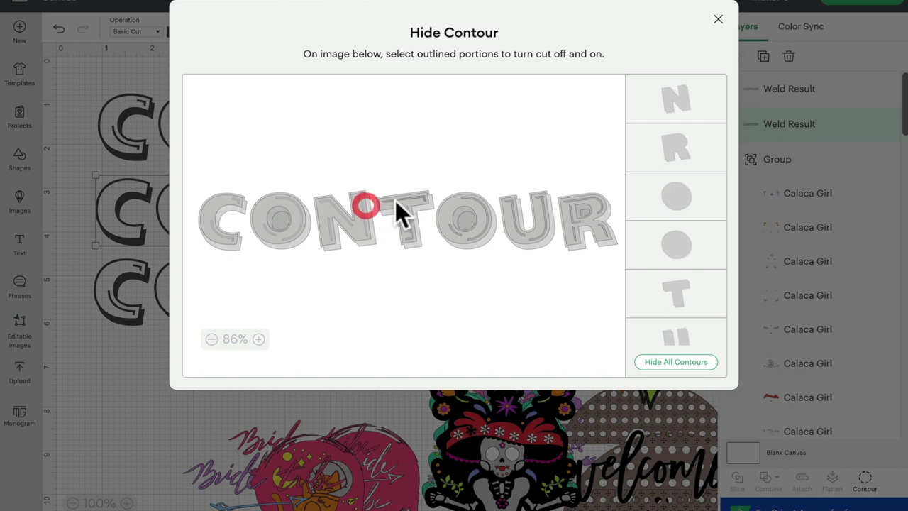
Hide the highlight line contours in the T, second O, U and R of the middle CONTOUR word
{"action": "left_click", "coordinate": [403, 199]}
{"action": "left_click", "coordinate": [410, 223]}
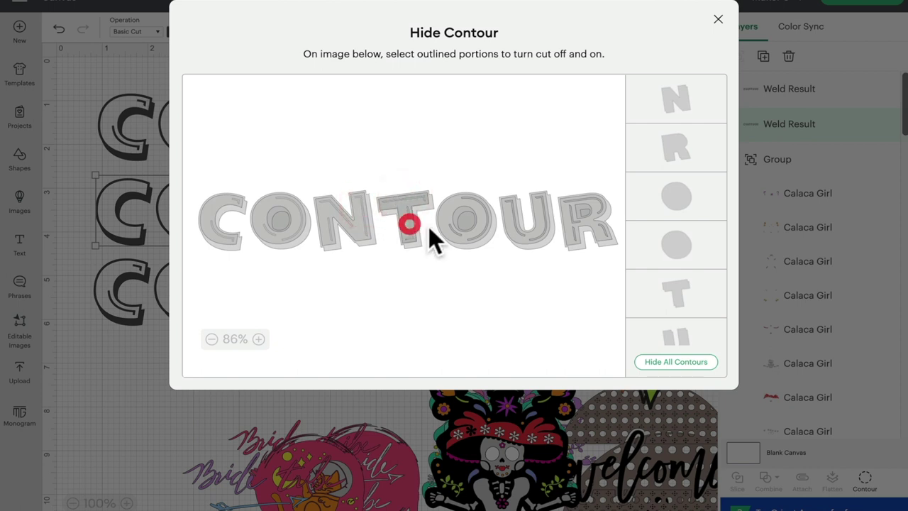
{"action": "left_click", "coordinate": [455, 231]}
{"action": "left_click", "coordinate": [480, 236]}
{"action": "left_click", "coordinate": [513, 220]}
{"action": "left_click", "coordinate": [550, 229]}
{"action": "left_click", "coordinate": [574, 219]}
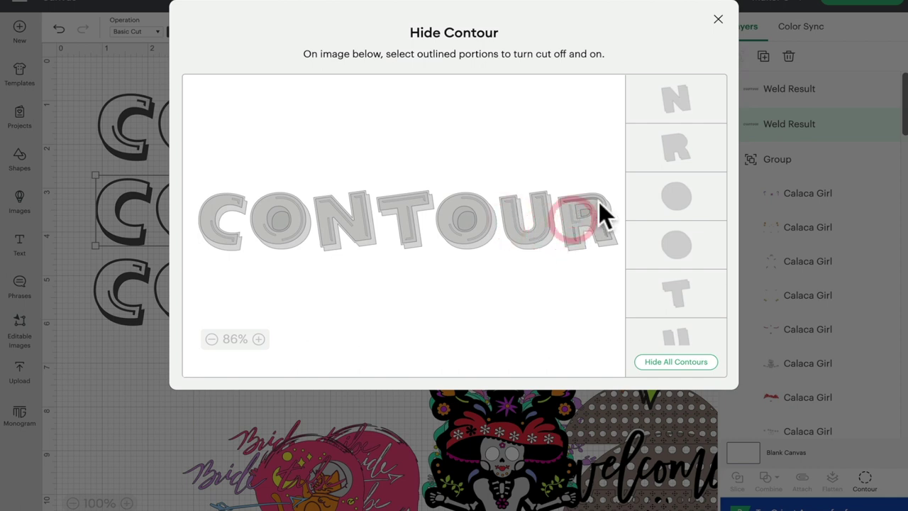
{"action": "left_click", "coordinate": [599, 202]}
{"action": "left_click", "coordinate": [577, 235]}
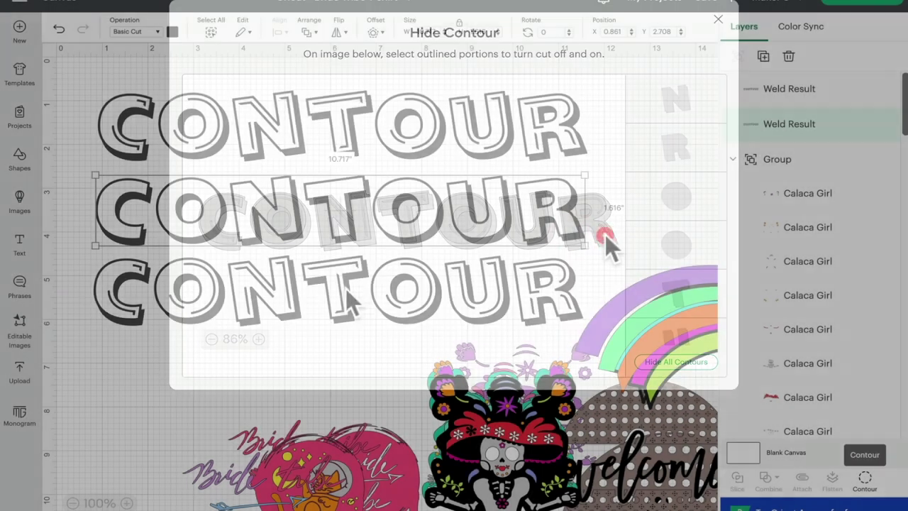
Hide the letter face contours of the third CONTOUR word, leaving solid letters with thin highlight lines
{"action": "left_click", "coordinate": [346, 288]}
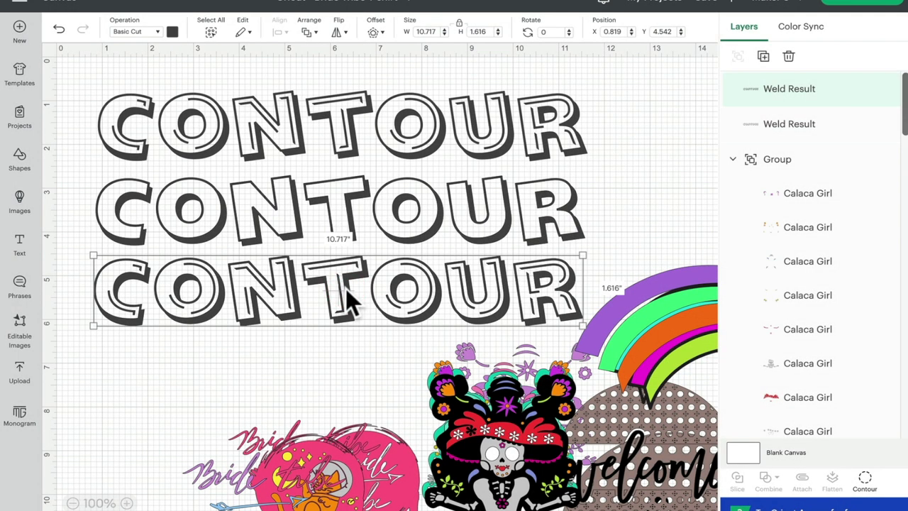
{"action": "left_click", "coordinate": [865, 479]}
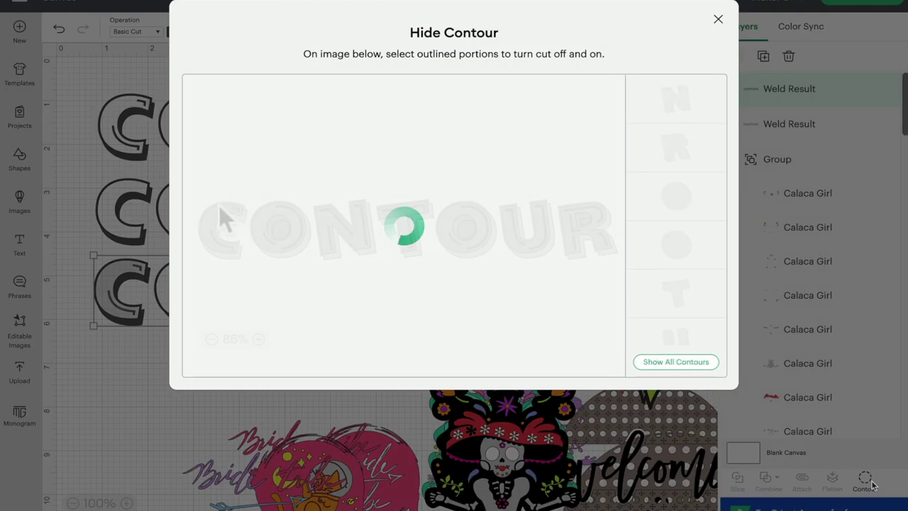
{"action": "left_click", "coordinate": [273, 207]}
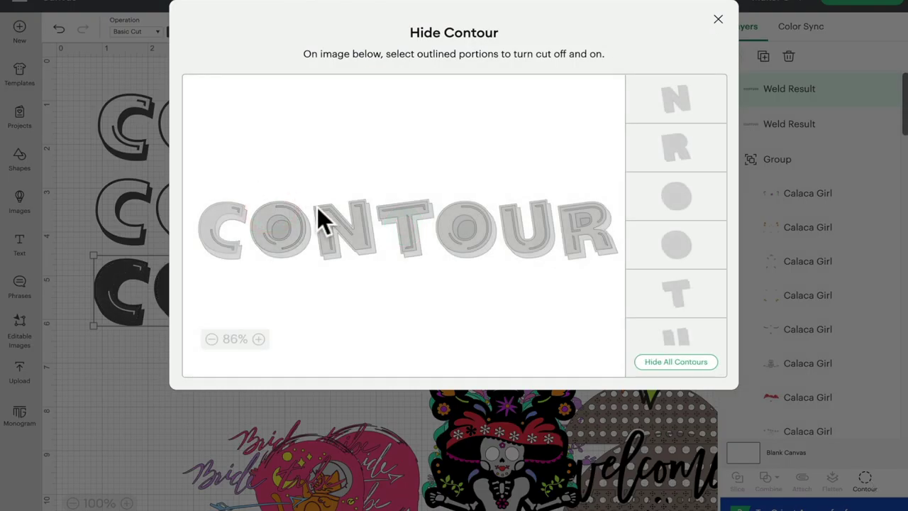
{"action": "left_click", "coordinate": [402, 212]}
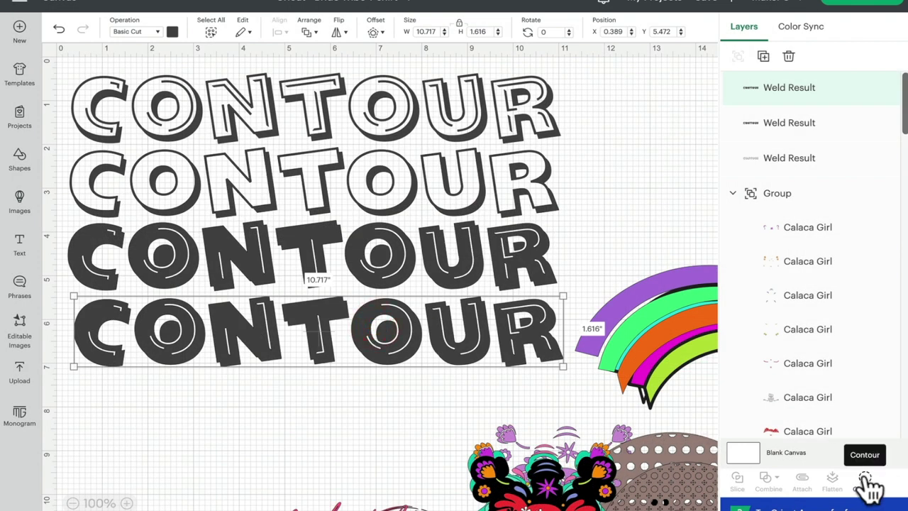
Hide the highlight line contours of the fourth CONTOUR word, leaving plain solid letters
{"action": "left_click", "coordinate": [866, 479]}
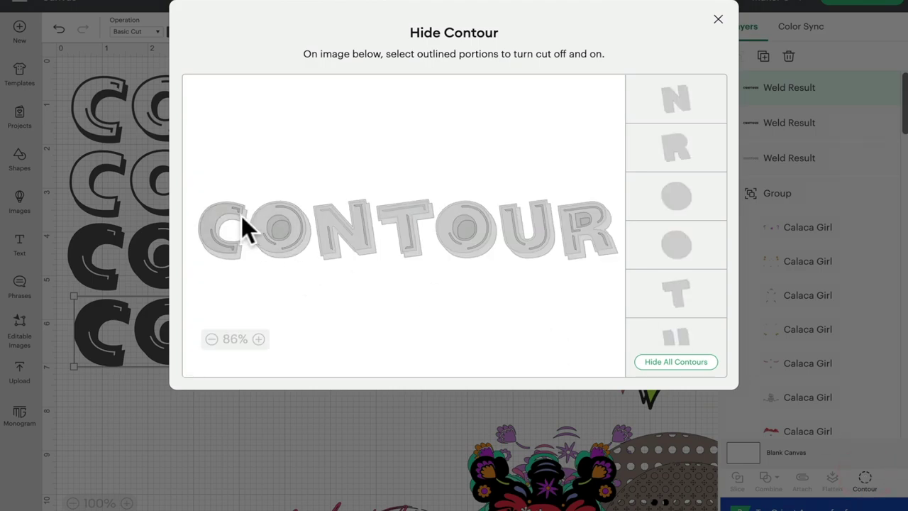
{"action": "left_click", "coordinate": [241, 213]}
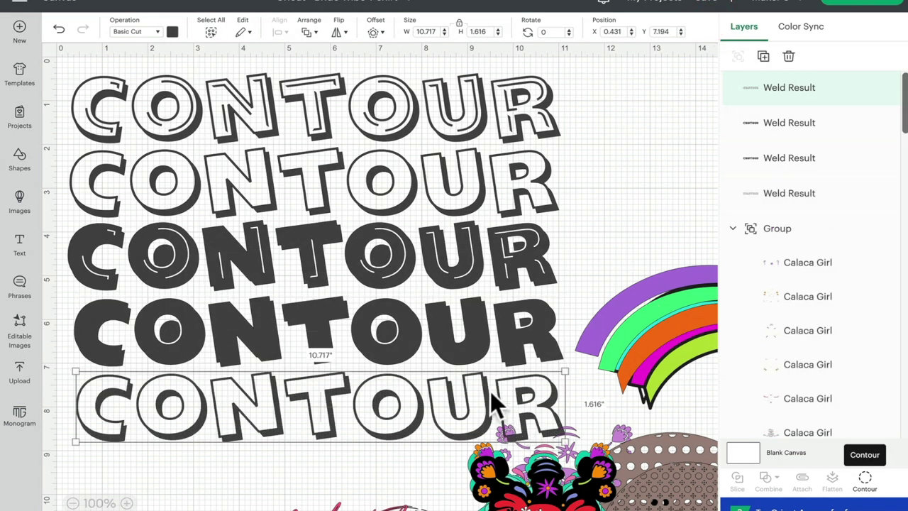
Hide the outer shadow outlines of the letters in the fifth CONTOUR word, leaving only the inner letter faces
{"action": "left_click", "coordinate": [863, 490]}
{"action": "left_click", "coordinate": [246, 255]}
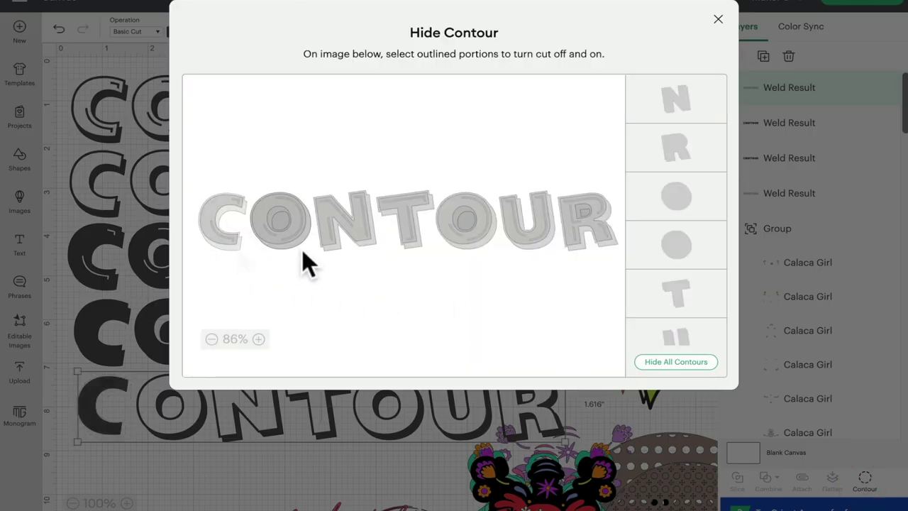
{"action": "left_click", "coordinate": [302, 250]}
{"action": "left_click", "coordinate": [343, 251]}
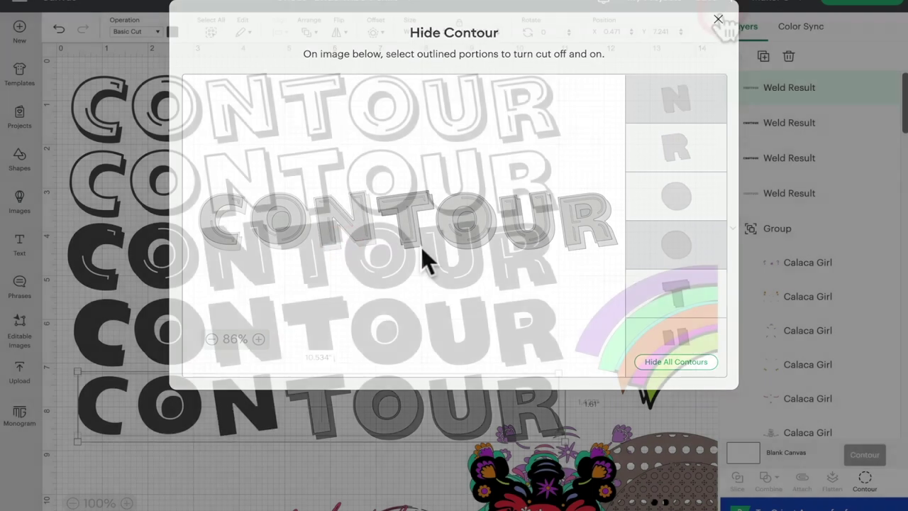
{"action": "left_click", "coordinate": [421, 248]}
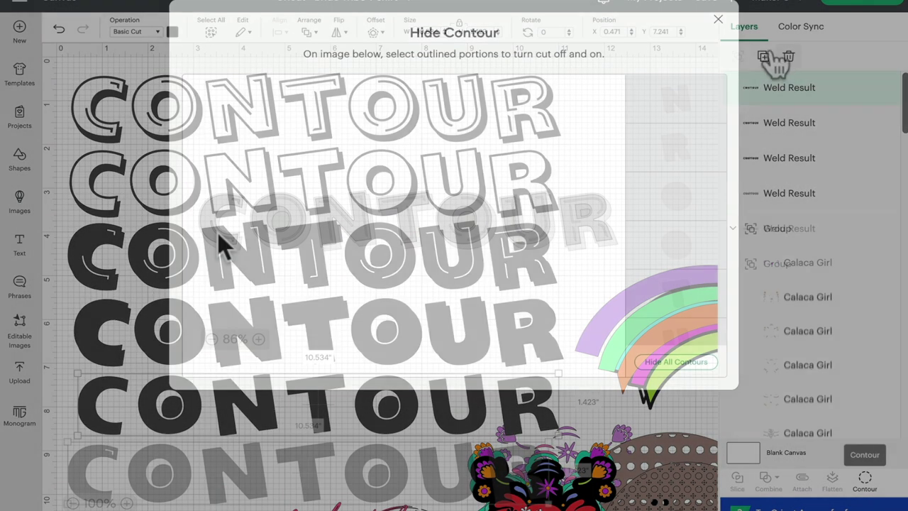
Turn the highlight line contours back on in the C, first O and N of the sixth CONTOUR word
{"action": "left_click", "coordinate": [218, 233]}
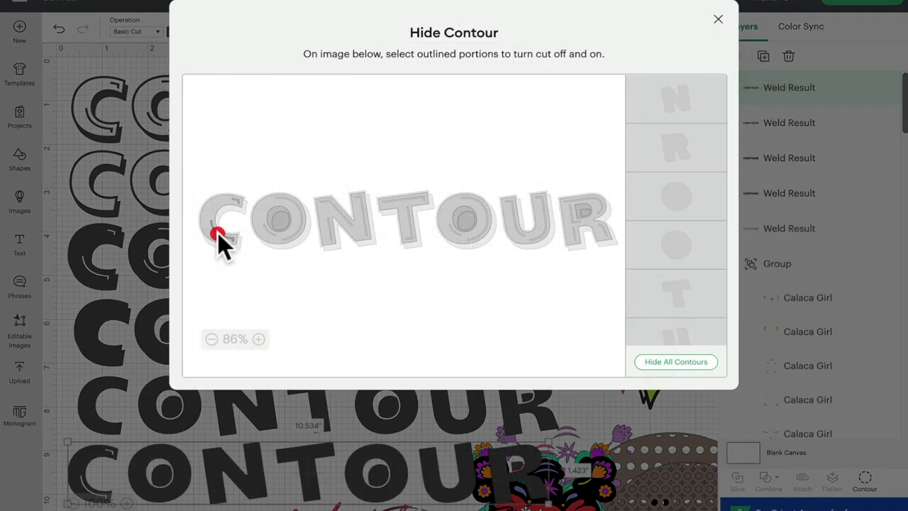
{"action": "left_click", "coordinate": [298, 203]}
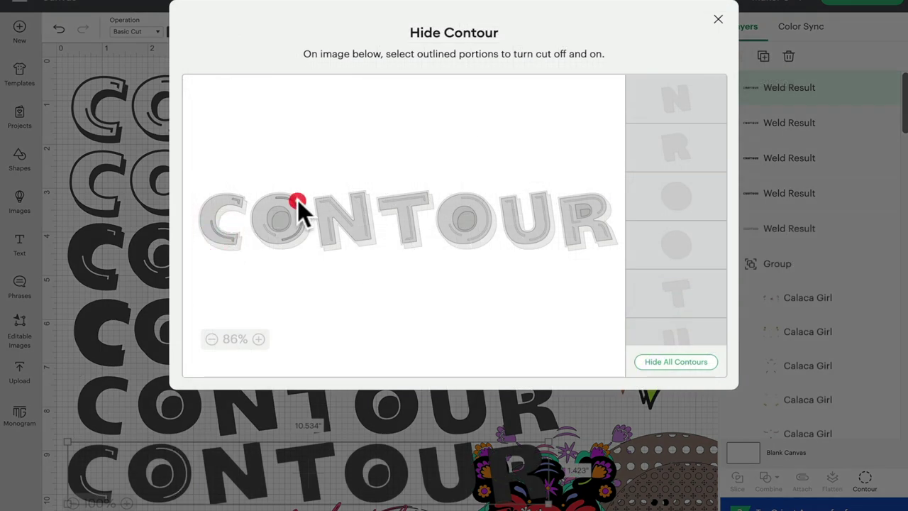
{"action": "left_click", "coordinate": [267, 237]}
{"action": "left_click", "coordinate": [329, 239]}
{"action": "left_click", "coordinate": [332, 203]}
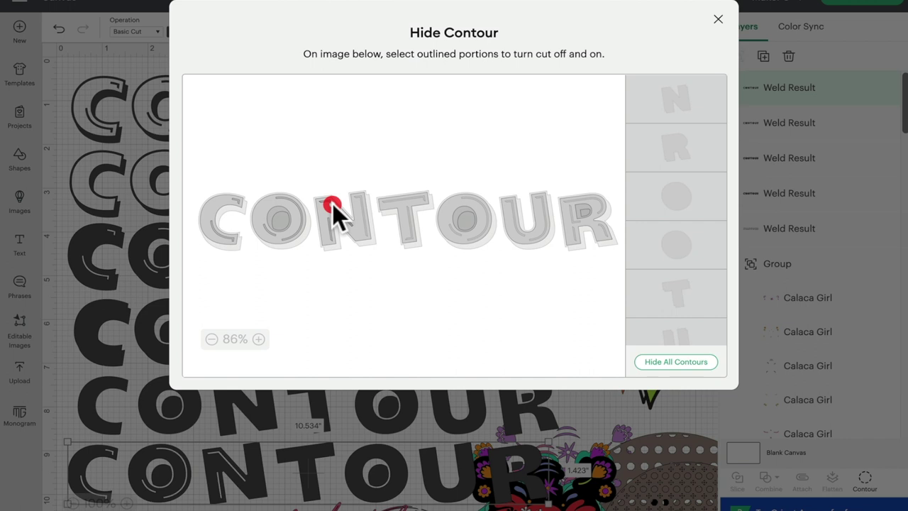
{"action": "left_click", "coordinate": [366, 218]}
Turn the highlight line contours back on in the remaining letters of the sixth CONTOUR word and finish the contour edit
{"action": "left_click", "coordinate": [404, 199]}
{"action": "left_click", "coordinate": [412, 229]}
{"action": "left_click", "coordinate": [486, 199]}
{"action": "left_click", "coordinate": [459, 228]}
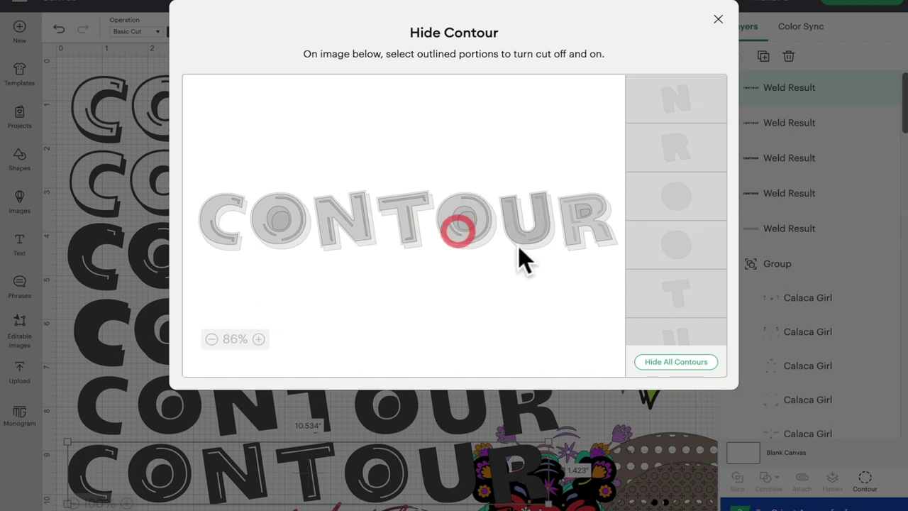
{"action": "left_click", "coordinate": [520, 235]}
{"action": "left_click", "coordinate": [543, 235]}
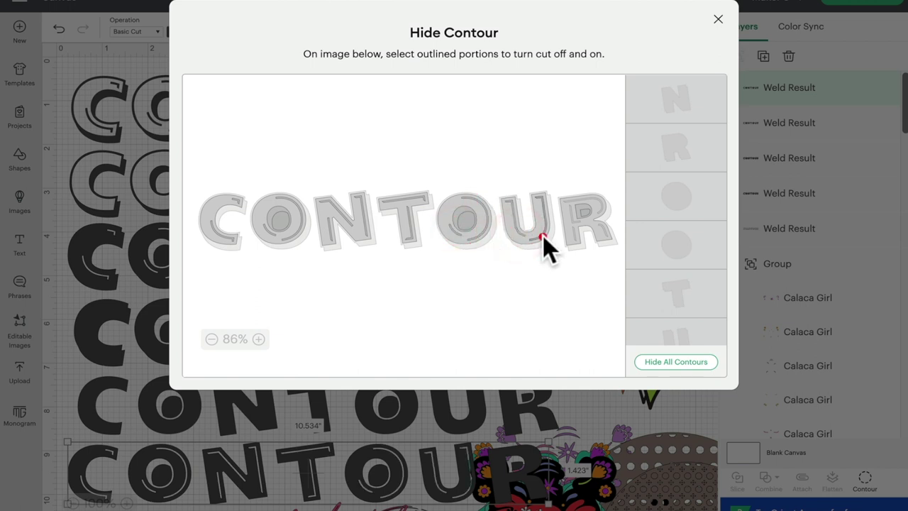
{"action": "left_click", "coordinate": [718, 20]}
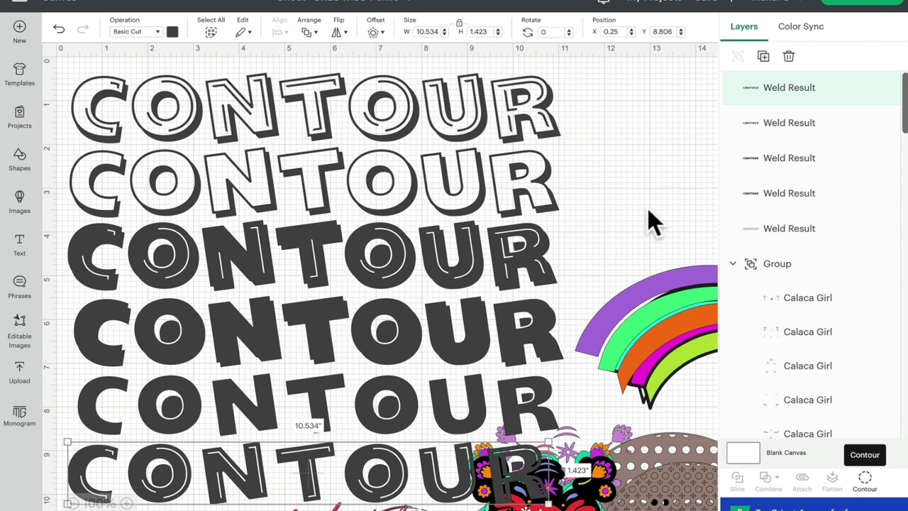